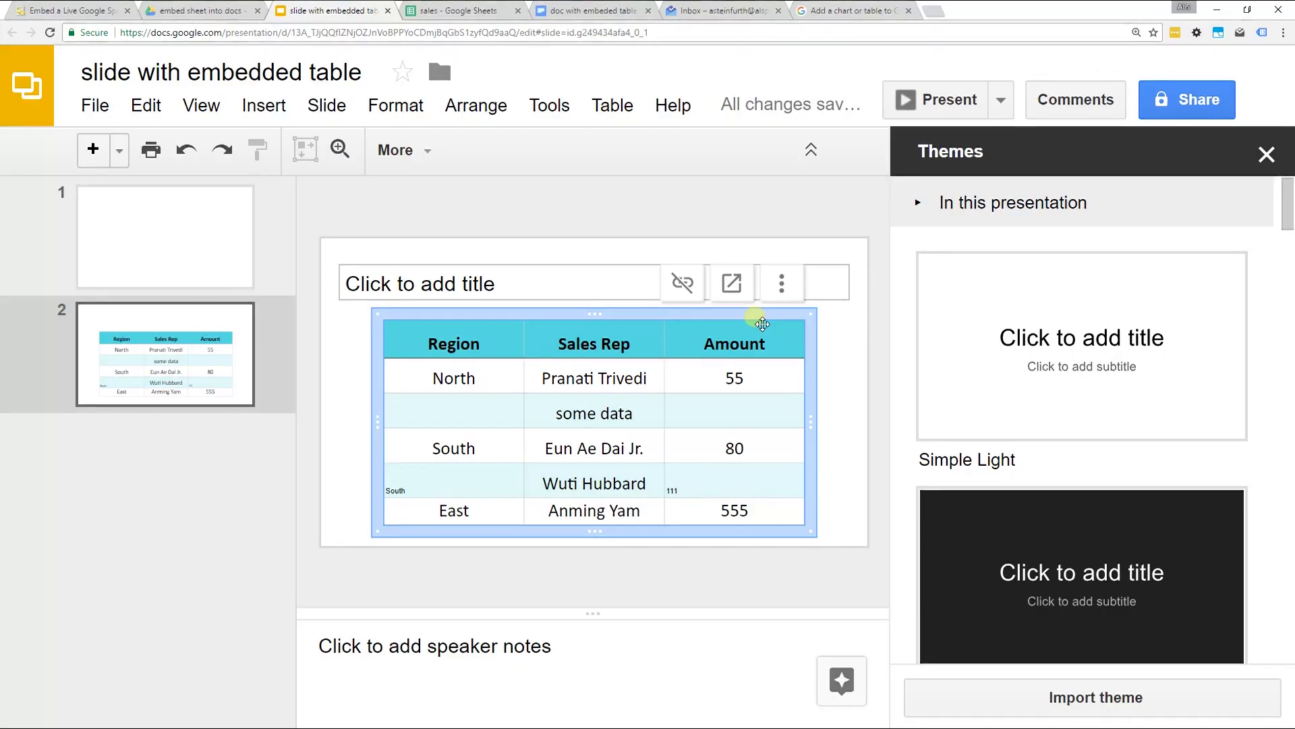
- Delete the old linked table and the empty body text box from slide 2
key("ctrl+z")
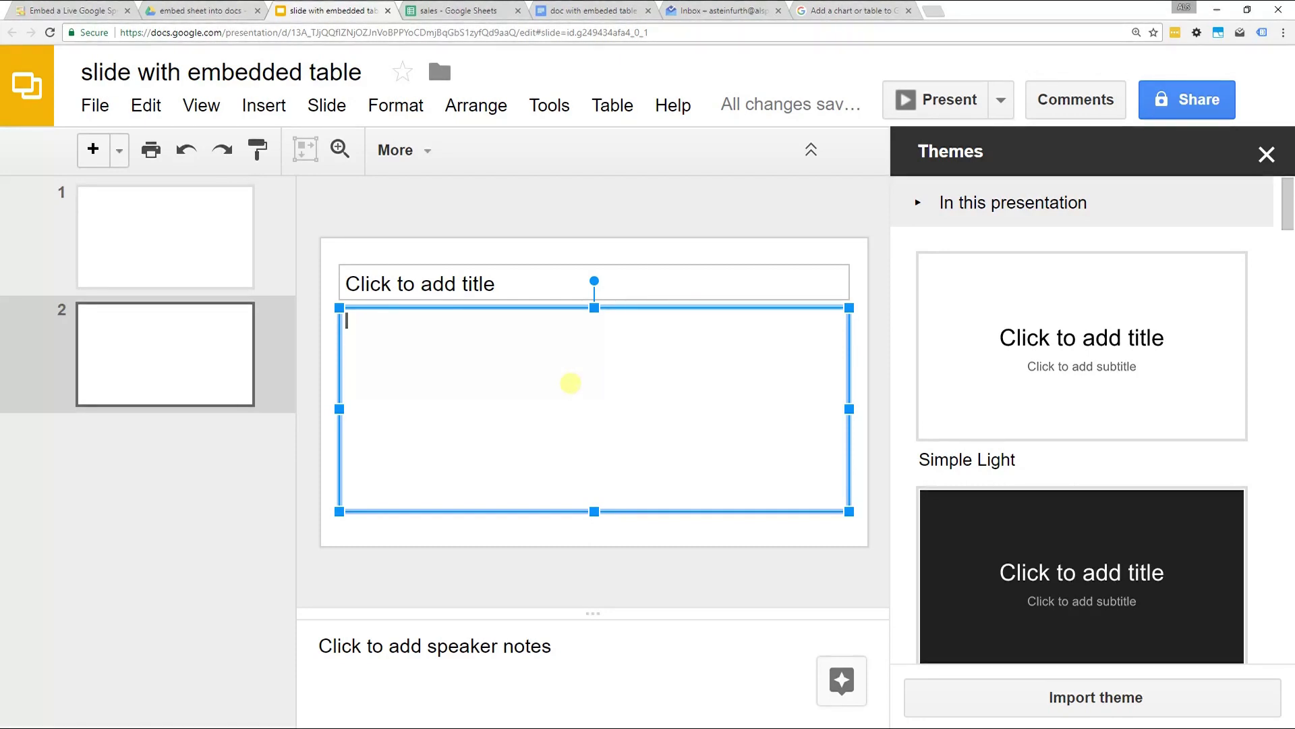
left_click(594, 308)
key("Delete")
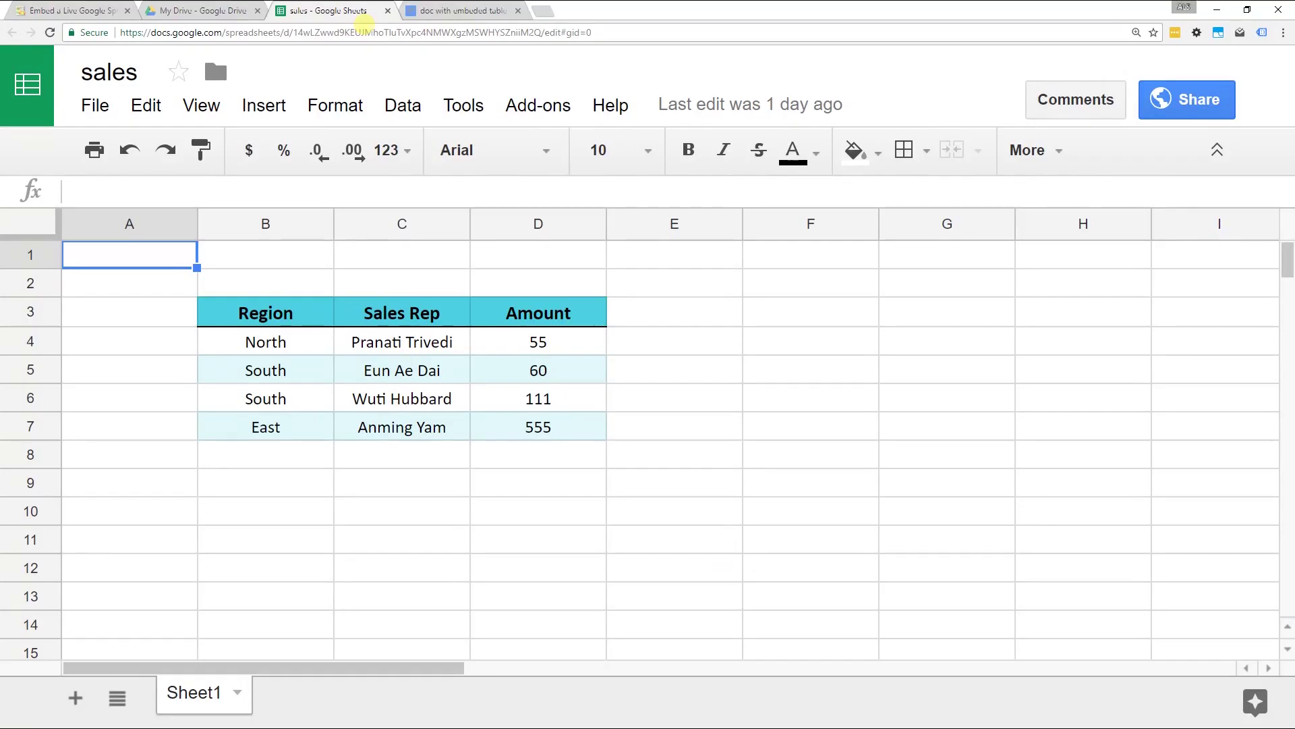
- Select the Region, Sales Rep and Amount table in B3:D7 and copy it
key("Down")
key("Down")
key("Right")
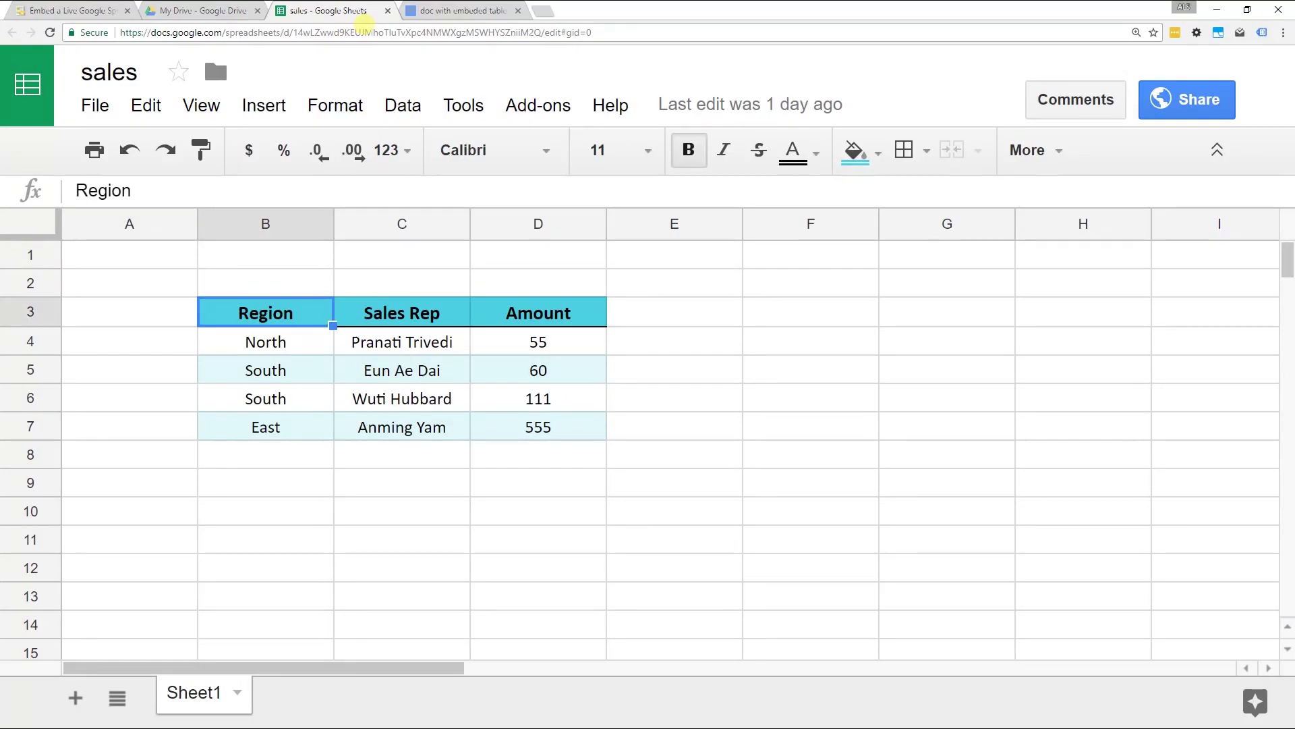
key("shift+Right")
key("shift+Right")
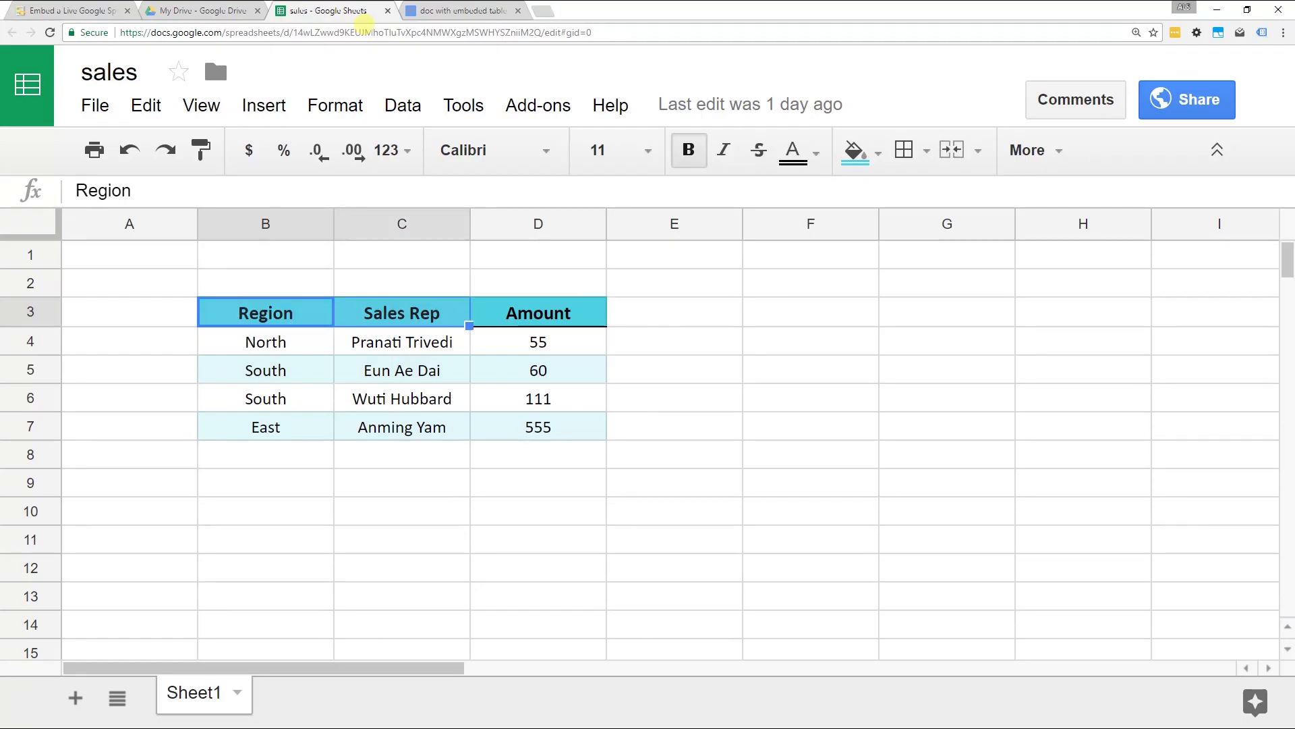
key("shift+Down")
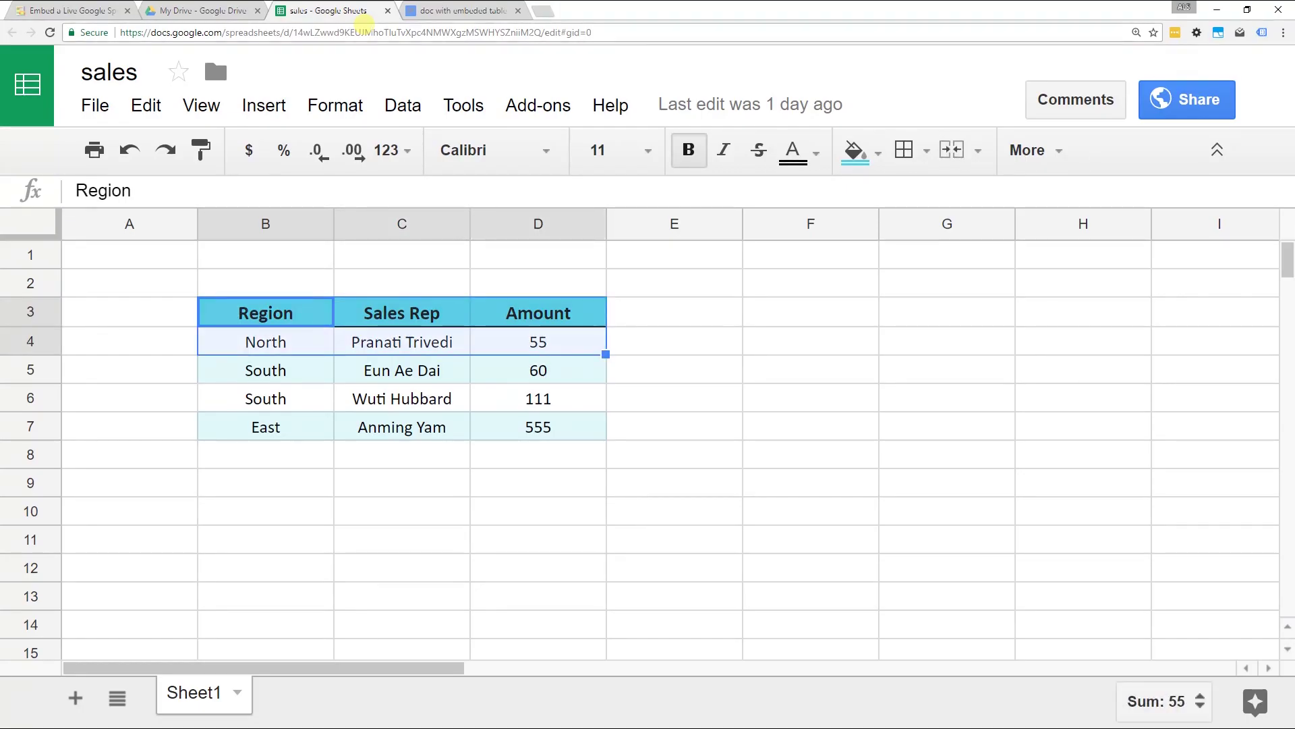
key("shift+Down")
key("shift+Down")
key("shift+Down")
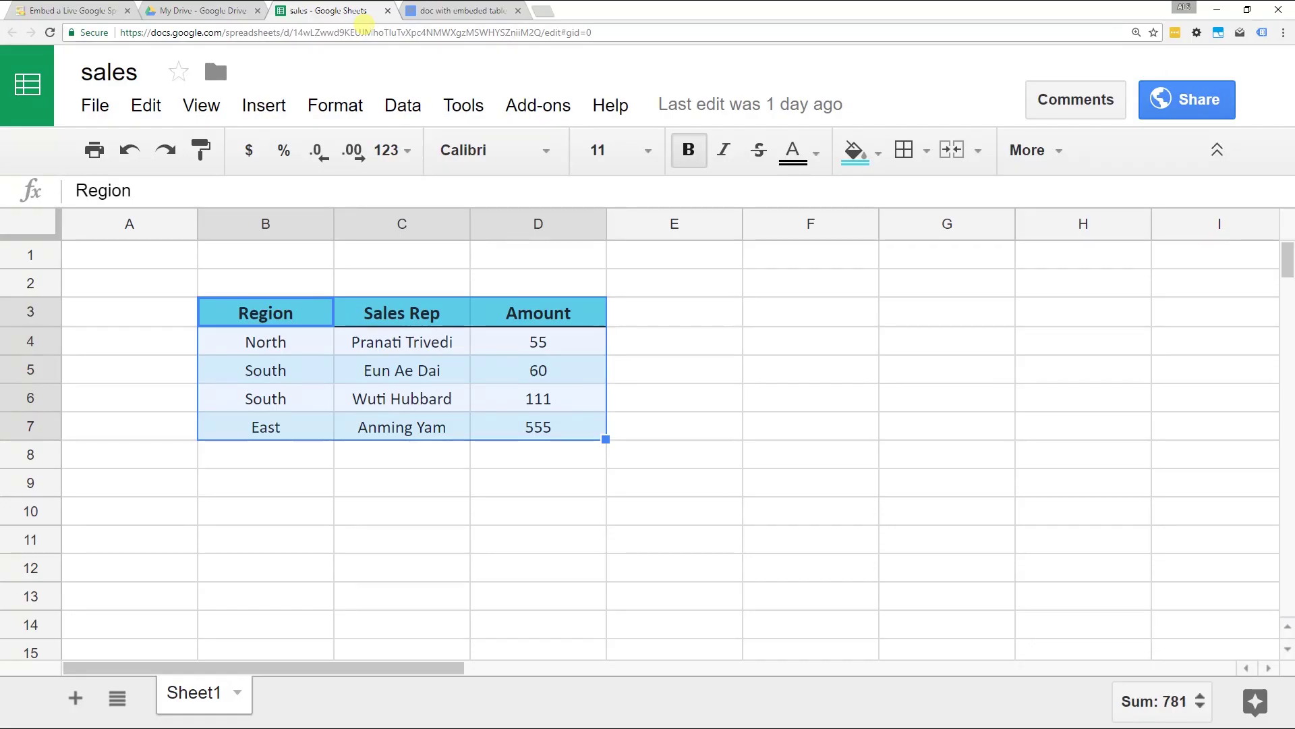
right_click(477, 375)
left_click(510, 436)
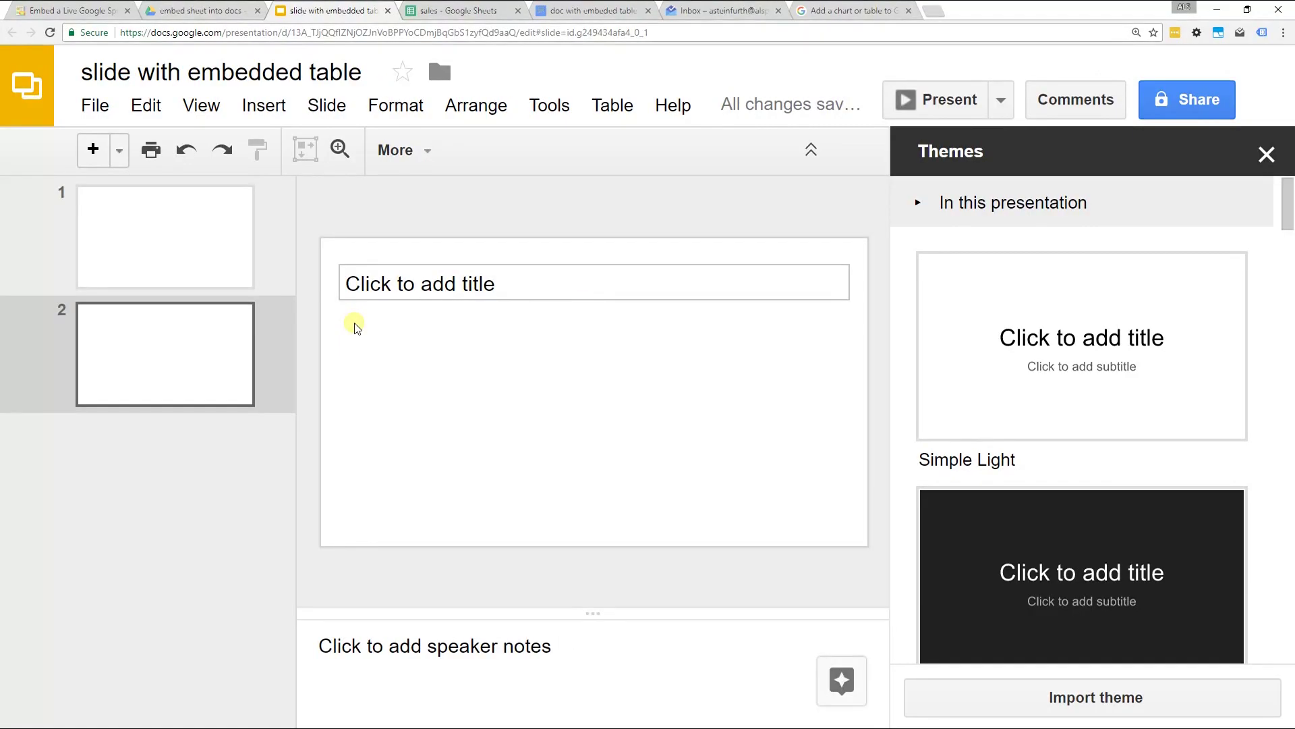
- Paste the sales table onto slide 2 linked to the spreadsheet, enlarged beneath the title
right_click(354, 322)
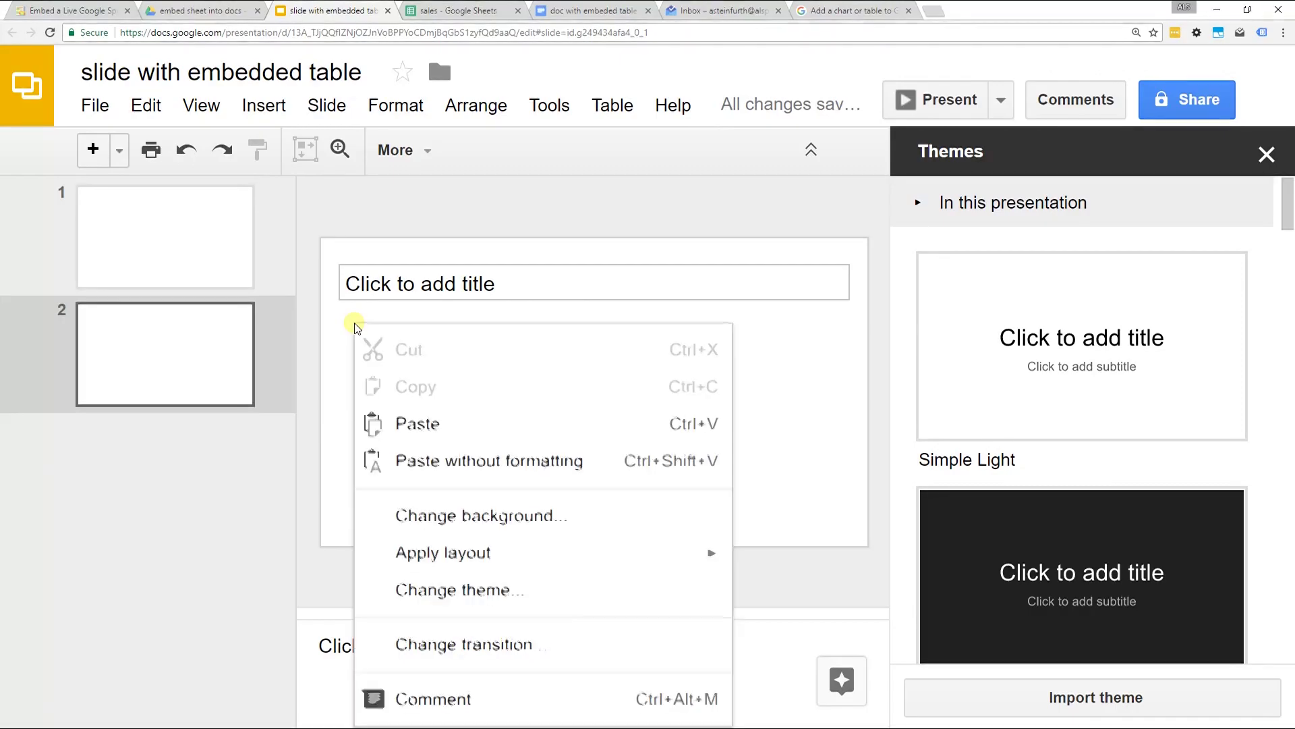
left_click(398, 423)
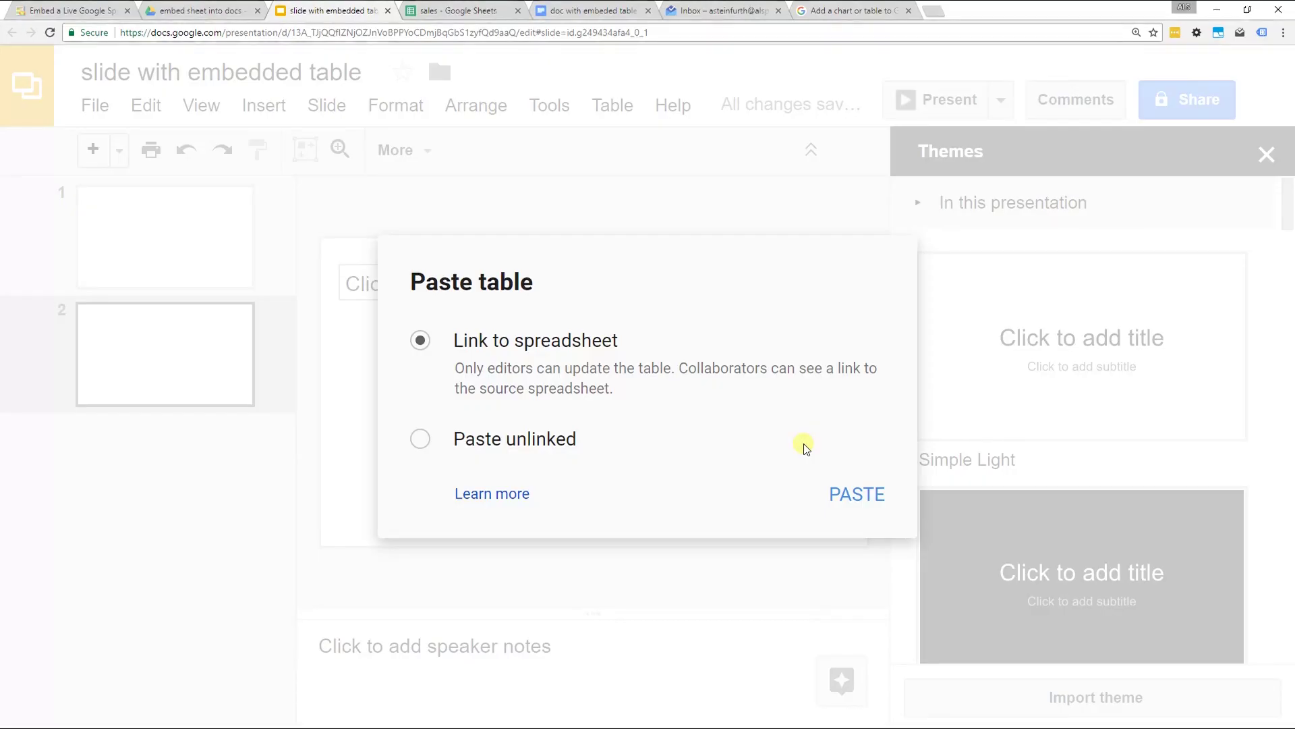
left_click(854, 493)
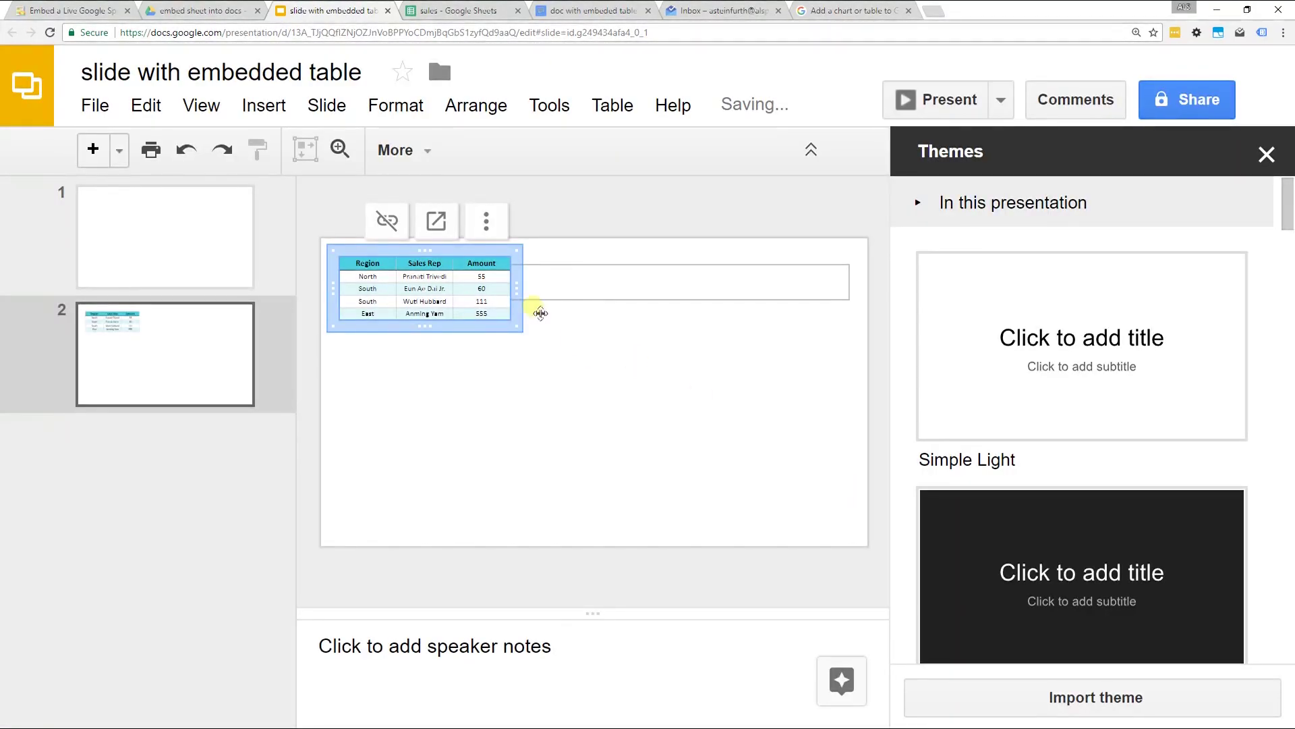
left_click_drag(503, 327, 783, 491)
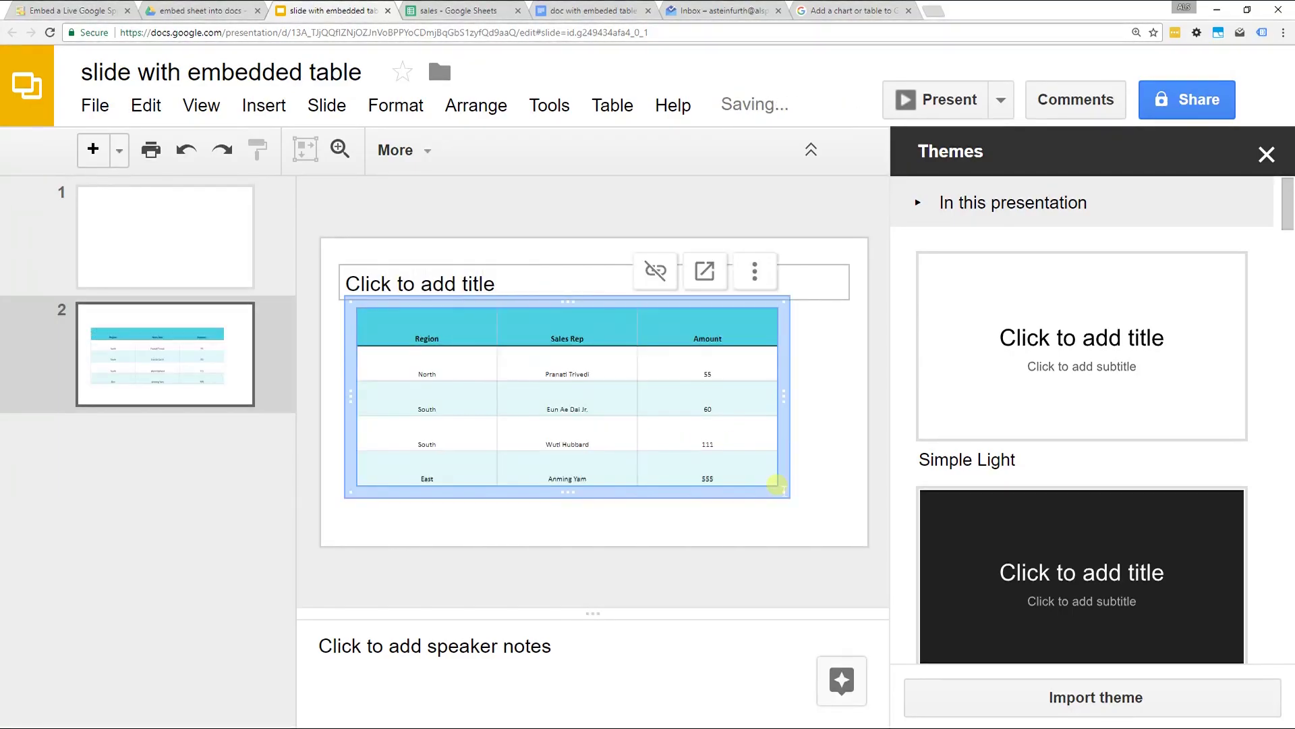
- Change the amount in cell D5 from 60 to 80 in the spreadsheet
left_click(453, 11)
left_click(568, 377)
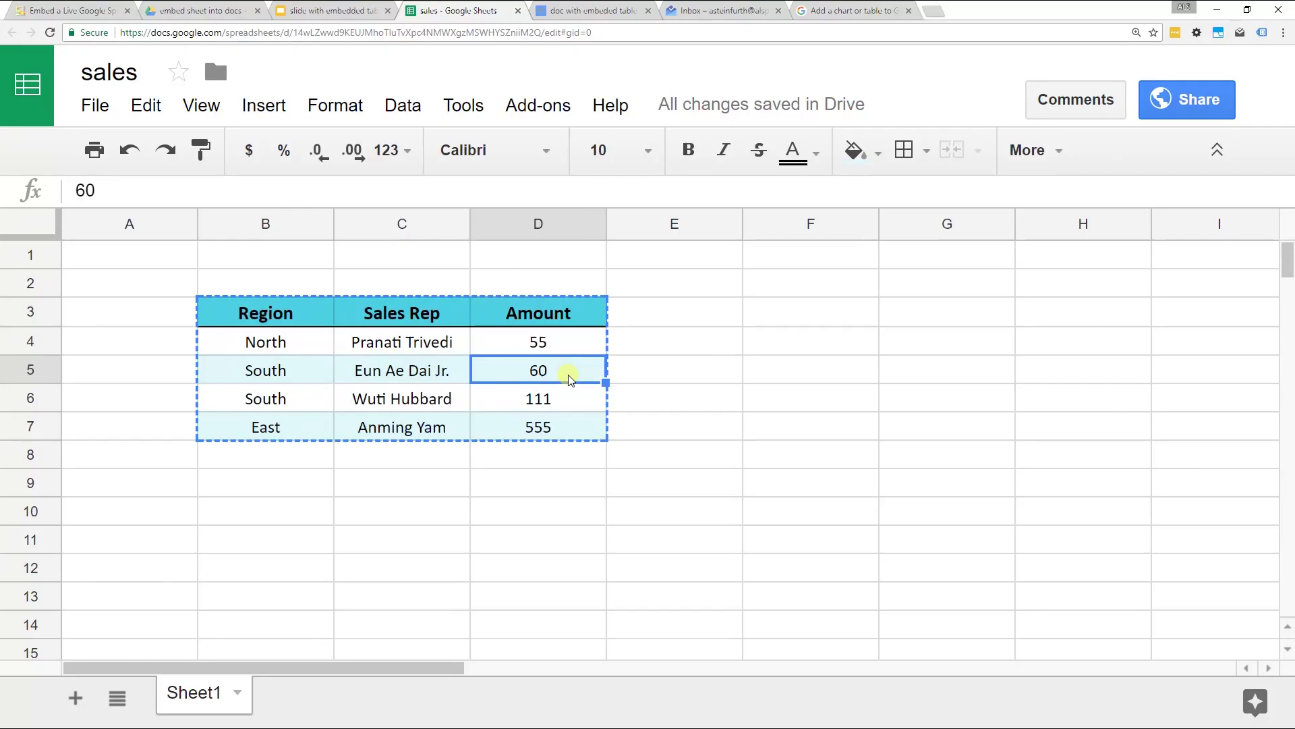
type("80")
key("Return")
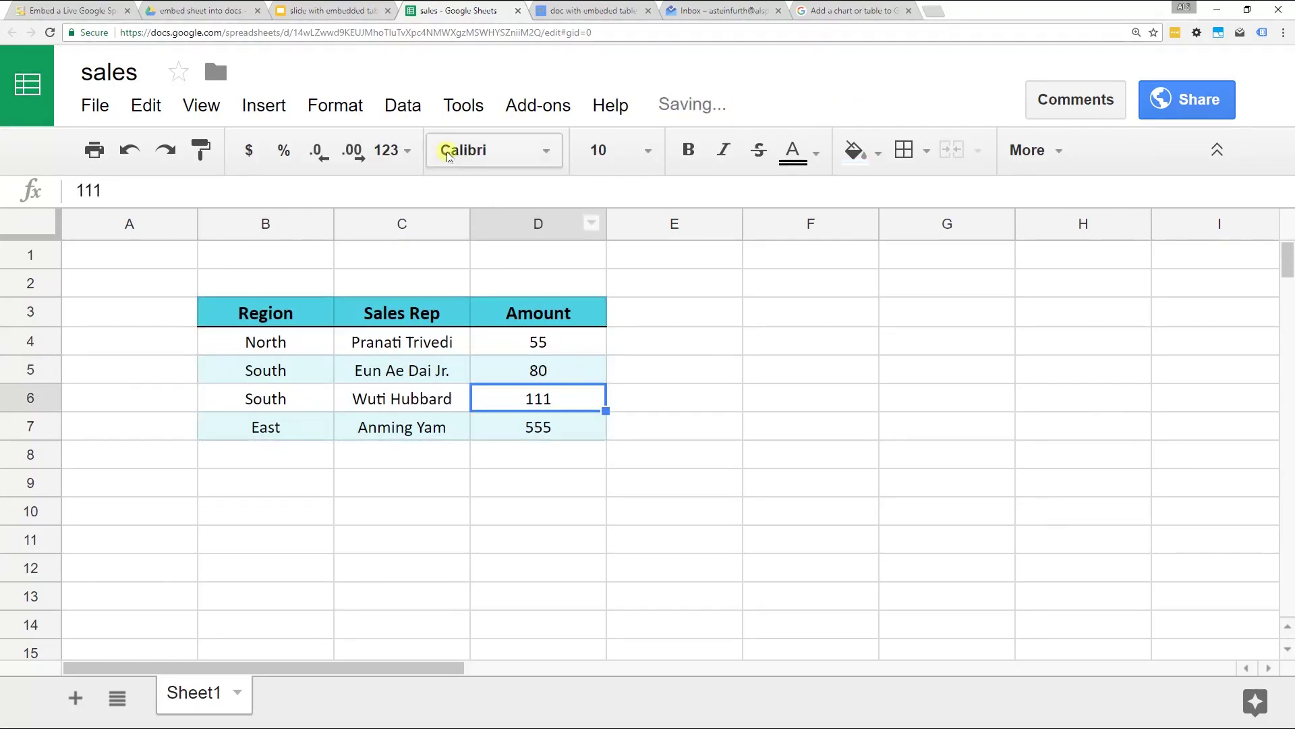
left_click(353, 11)
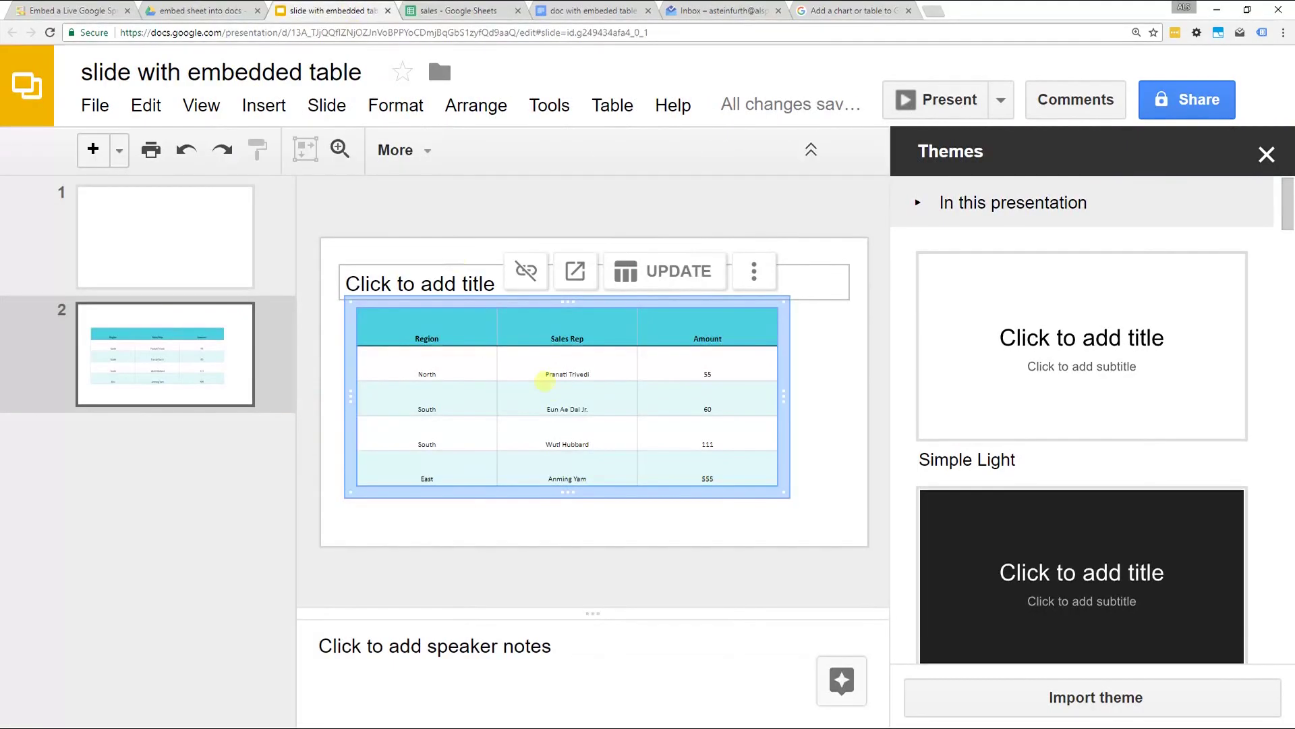
- Update slide 2's linked table so its amounts read 55, 80, 111 and 555, matching the sheet
left_click(646, 281)
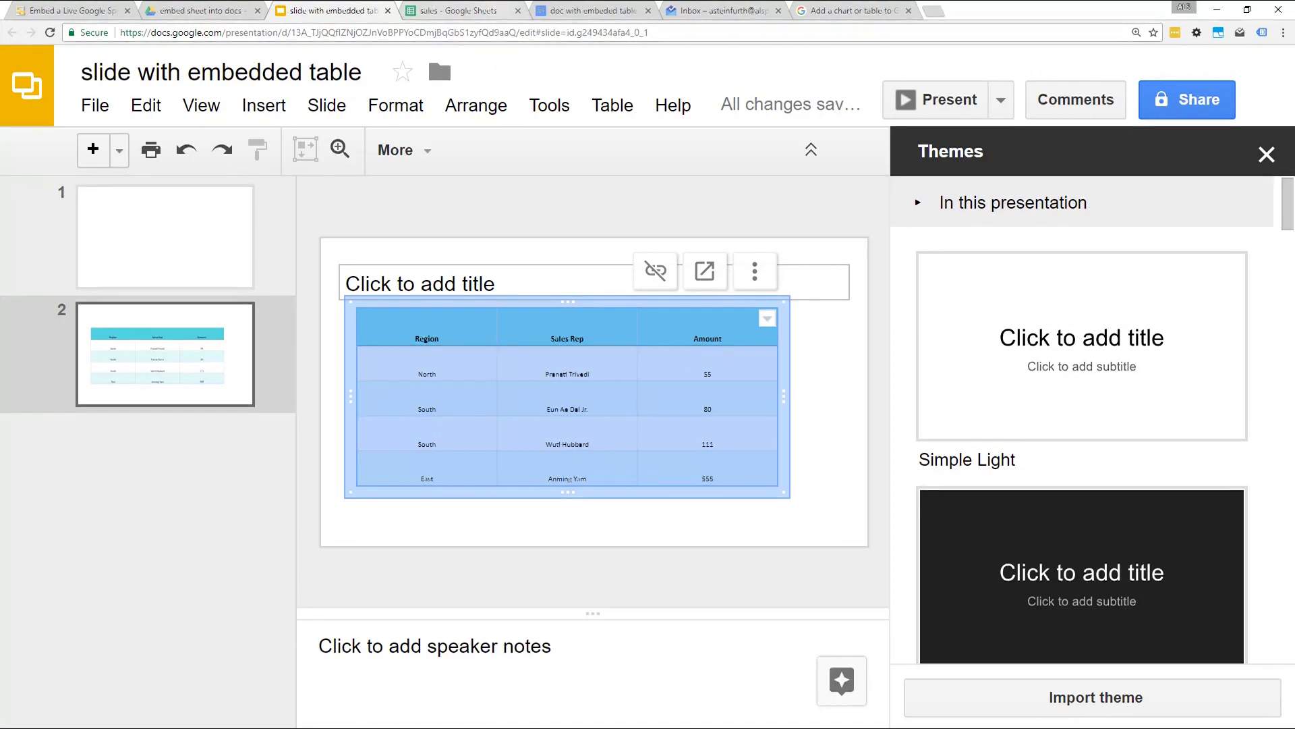
left_click(483, 11)
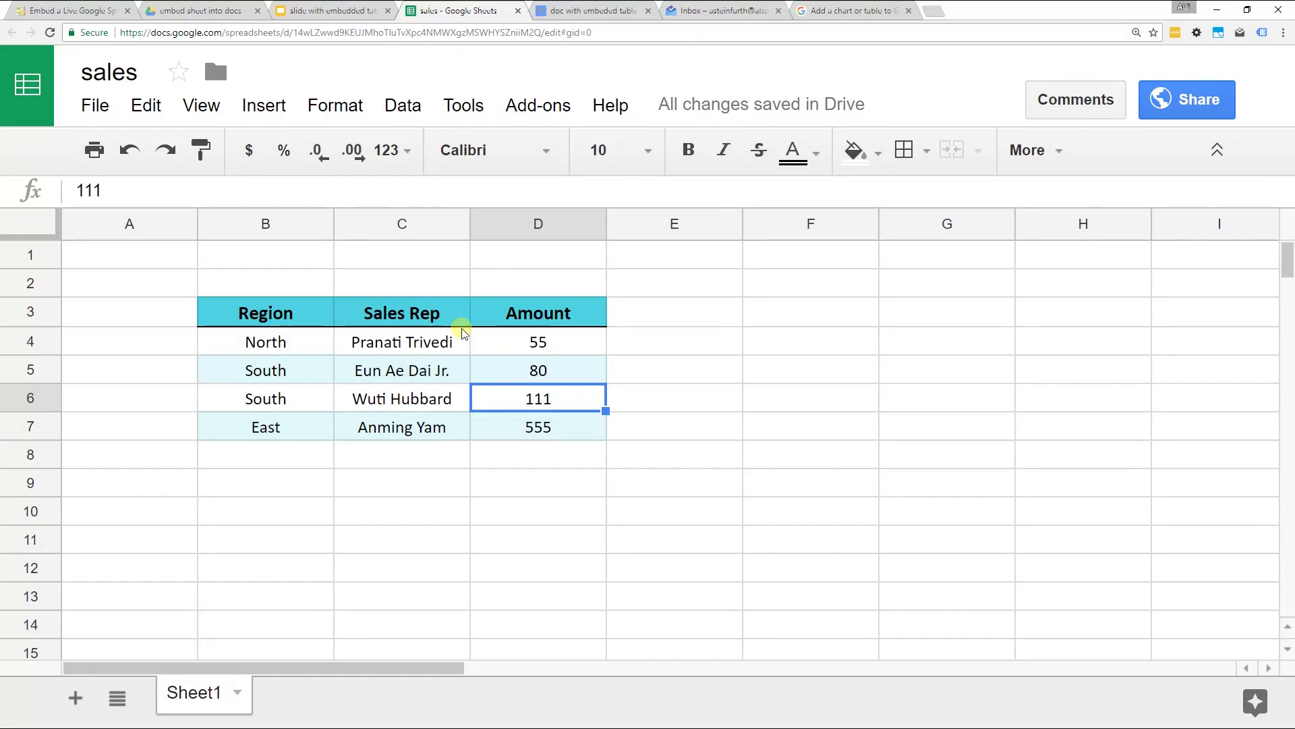
left_click(329, 11)
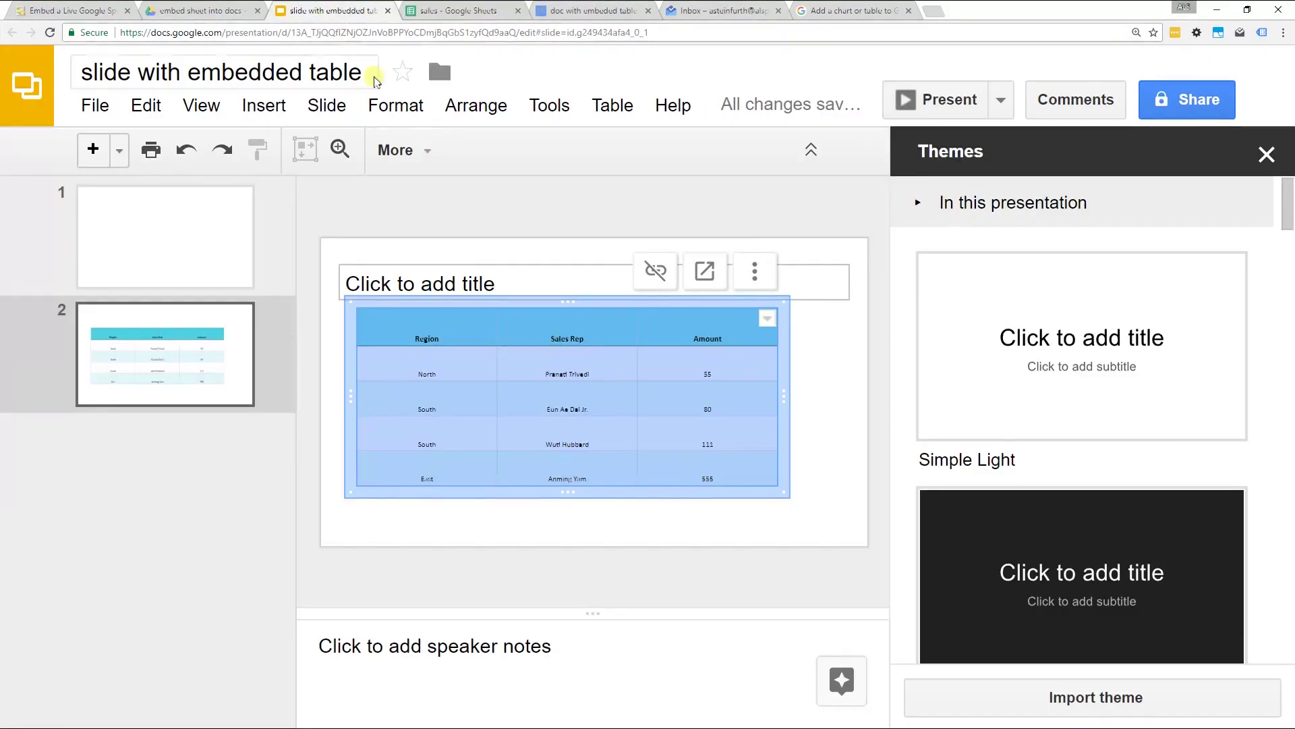
right_click(558, 371)
left_click(561, 374)
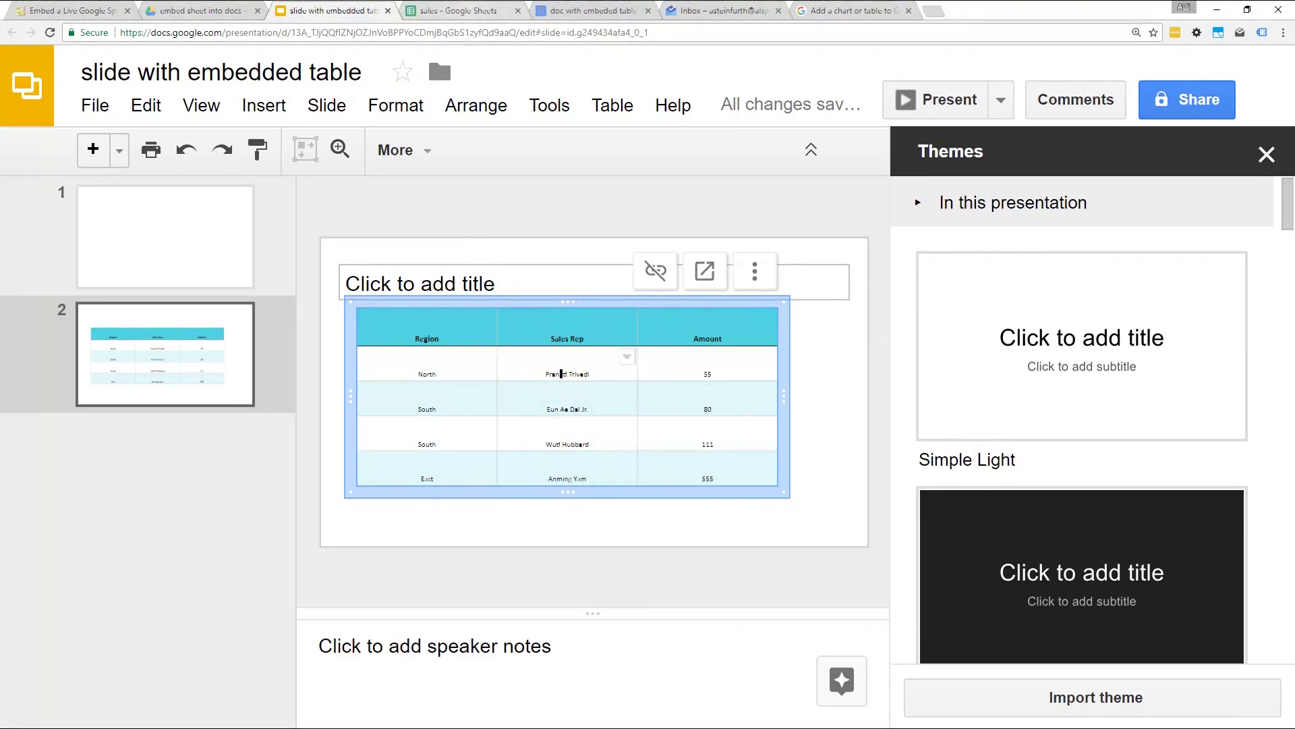
- Set the table cells B3:D6 and the East row B7:D7 to 24 pt text
left_click(472, 11)
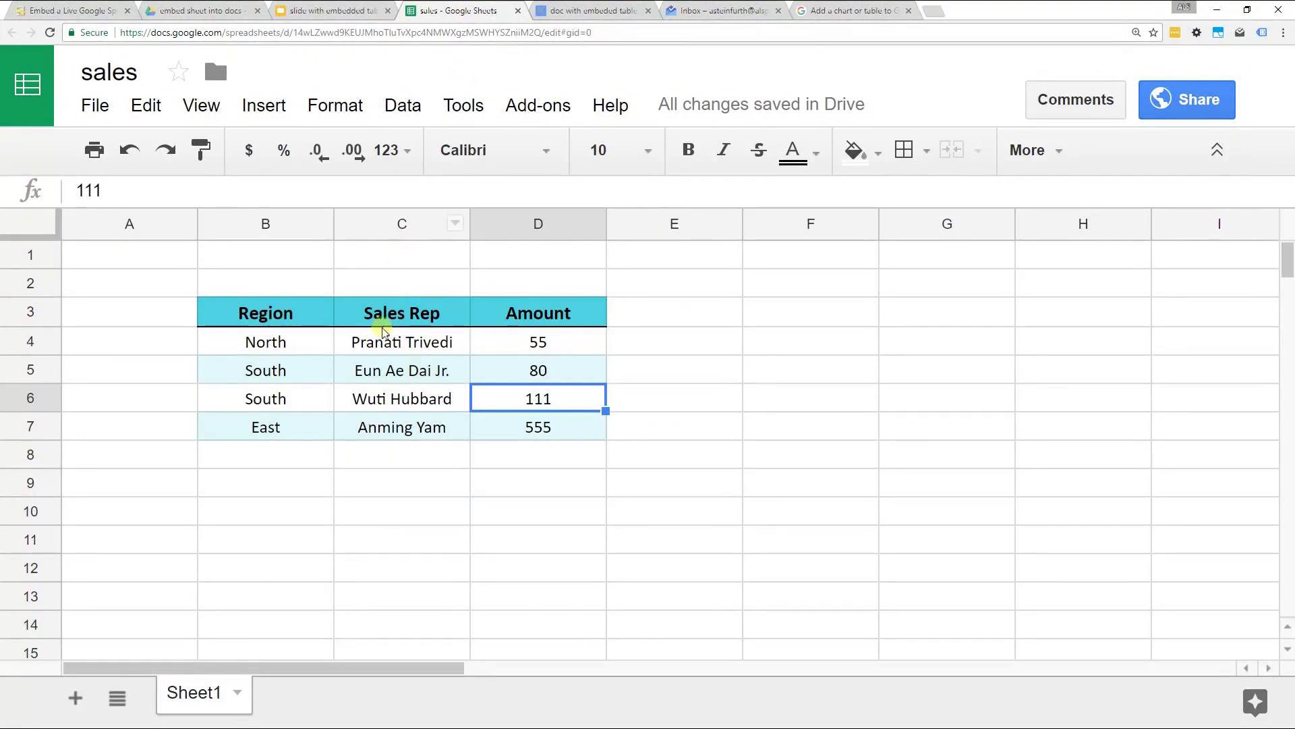
left_click(327, 323)
left_click_drag(331, 330, 506, 414)
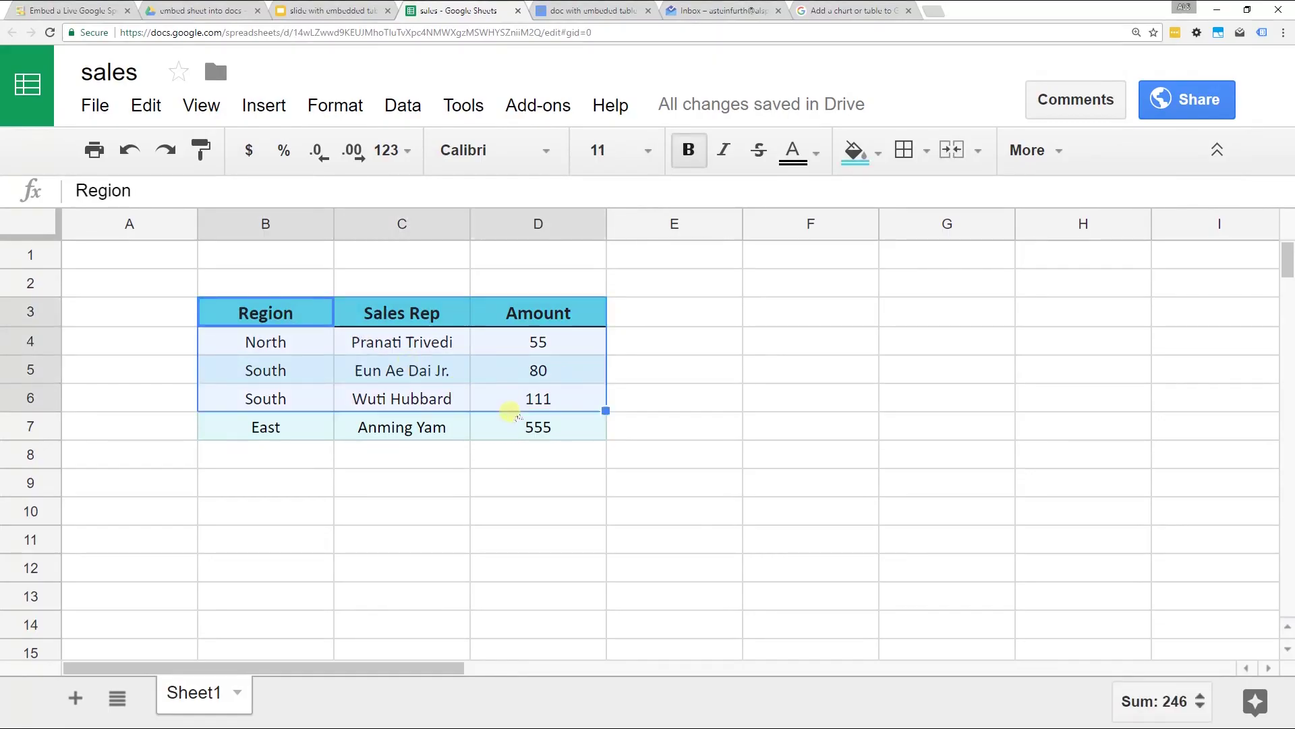
left_click(597, 150)
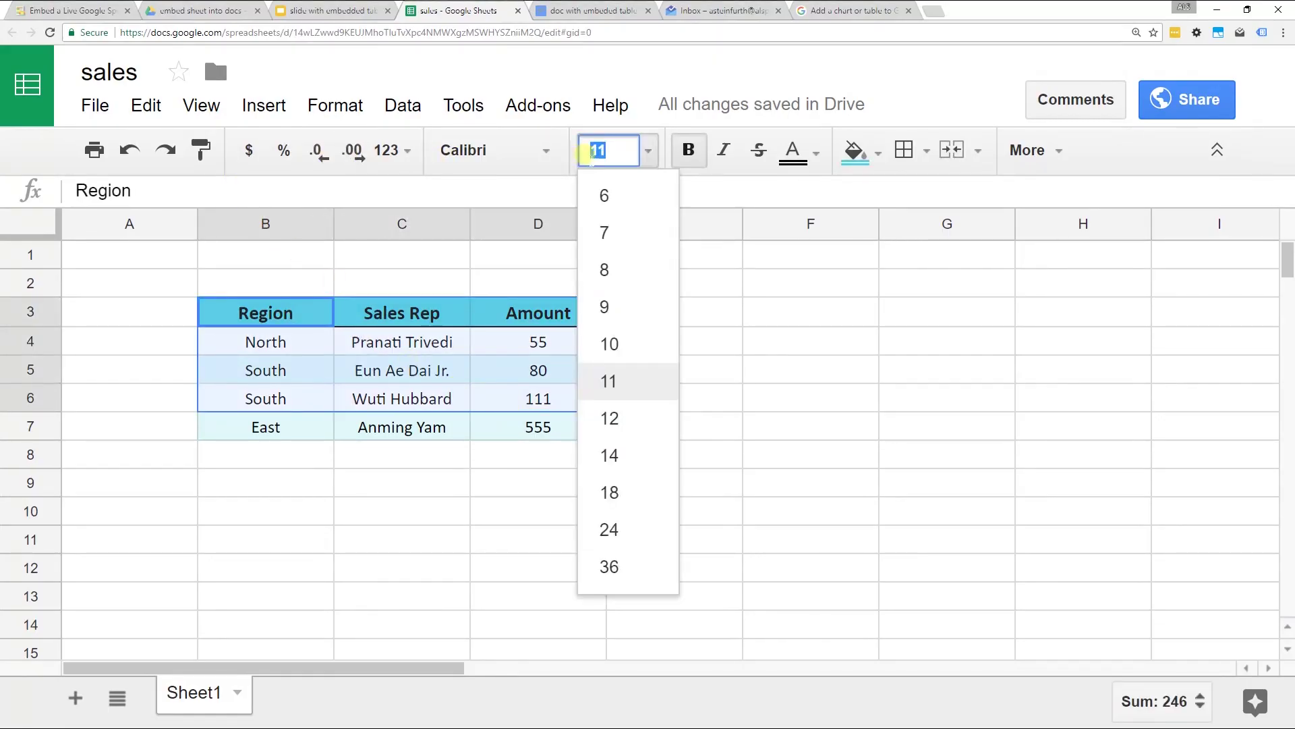
left_click(609, 530)
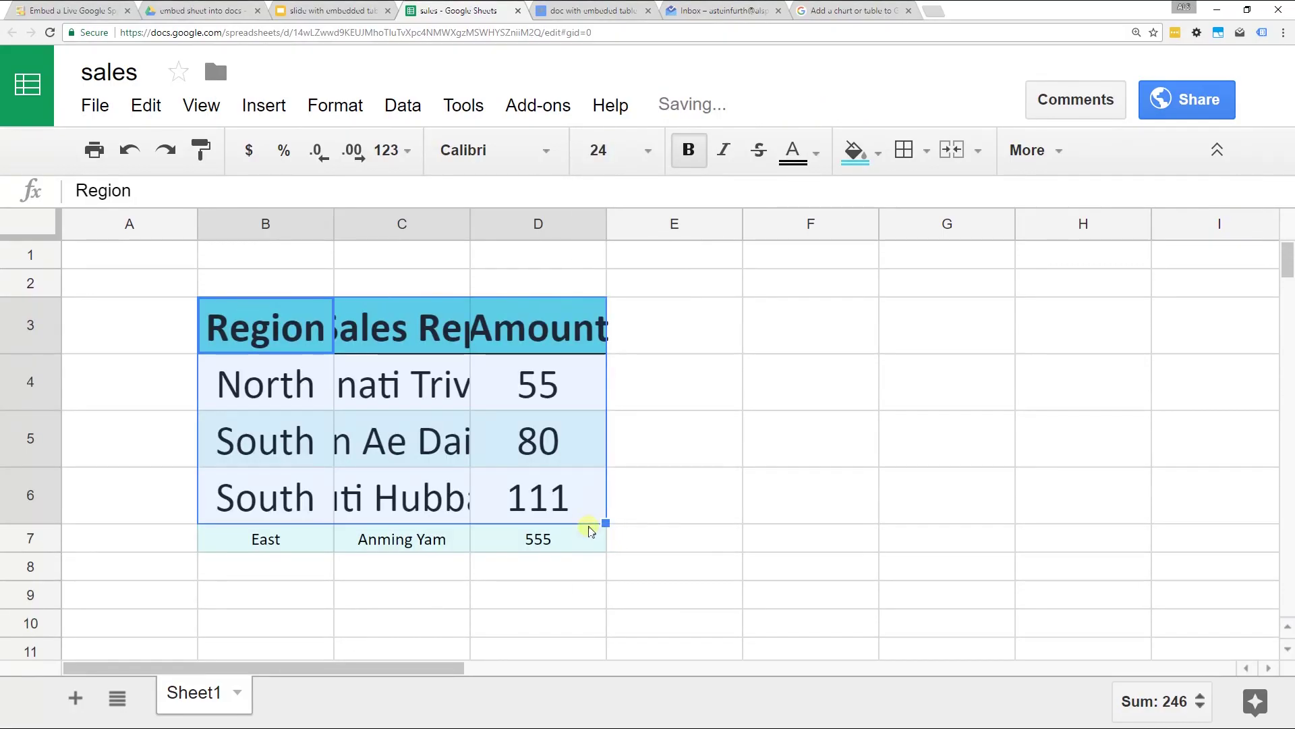
left_click_drag(280, 553, 519, 538)
left_click(599, 149)
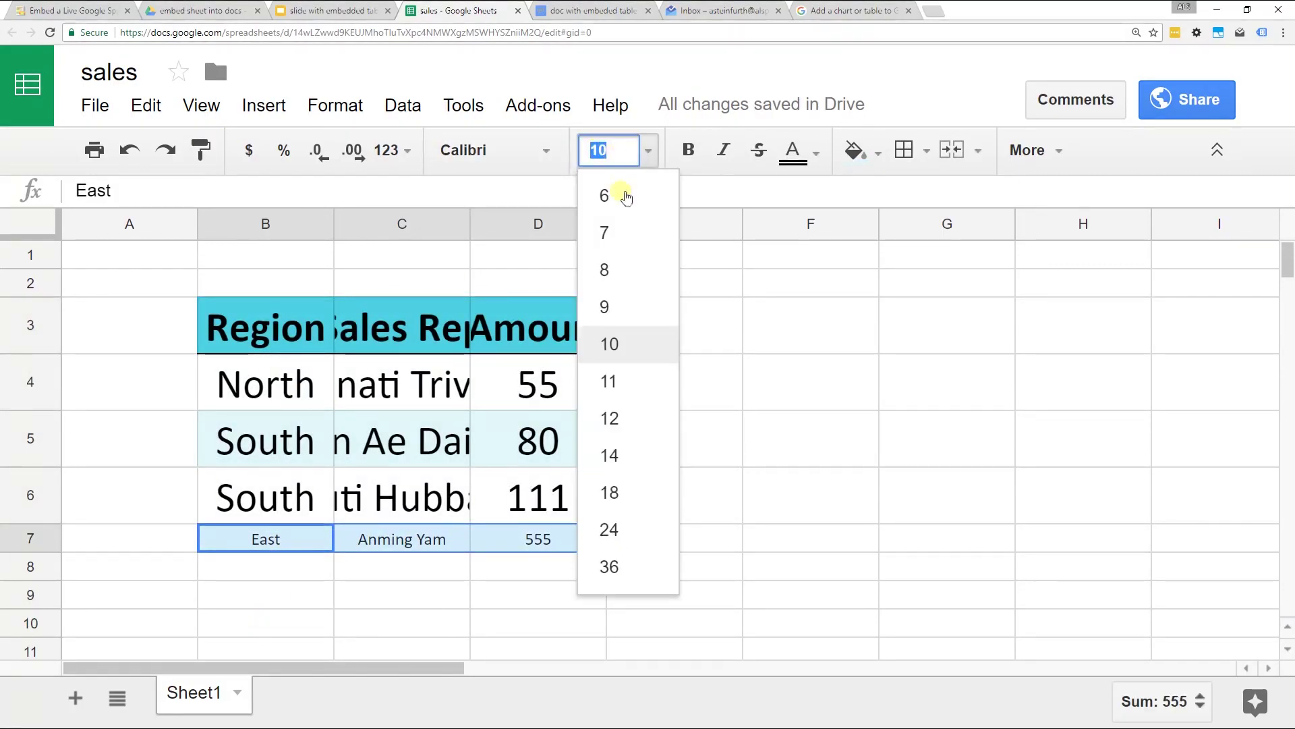
left_click(631, 529)
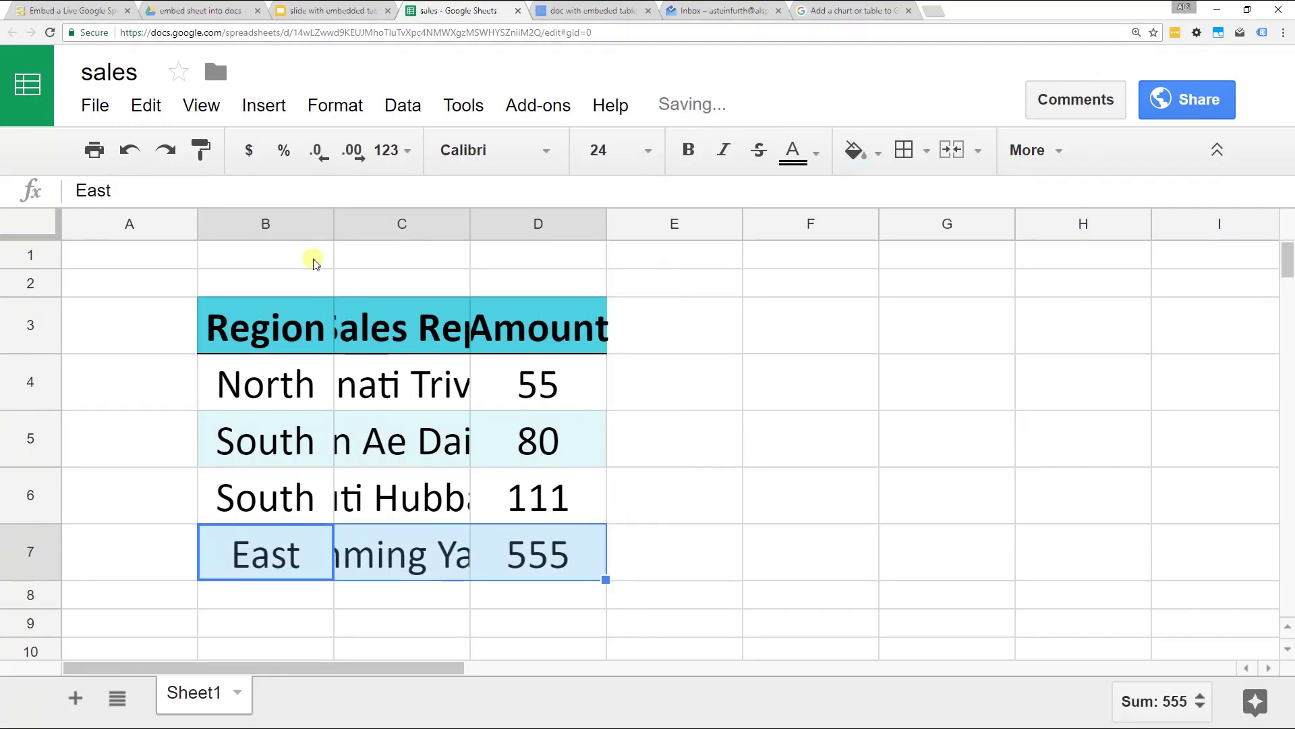
- Auto-fit columns B–D so every sales rep name shows in full
left_click_drag(295, 222, 513, 234)
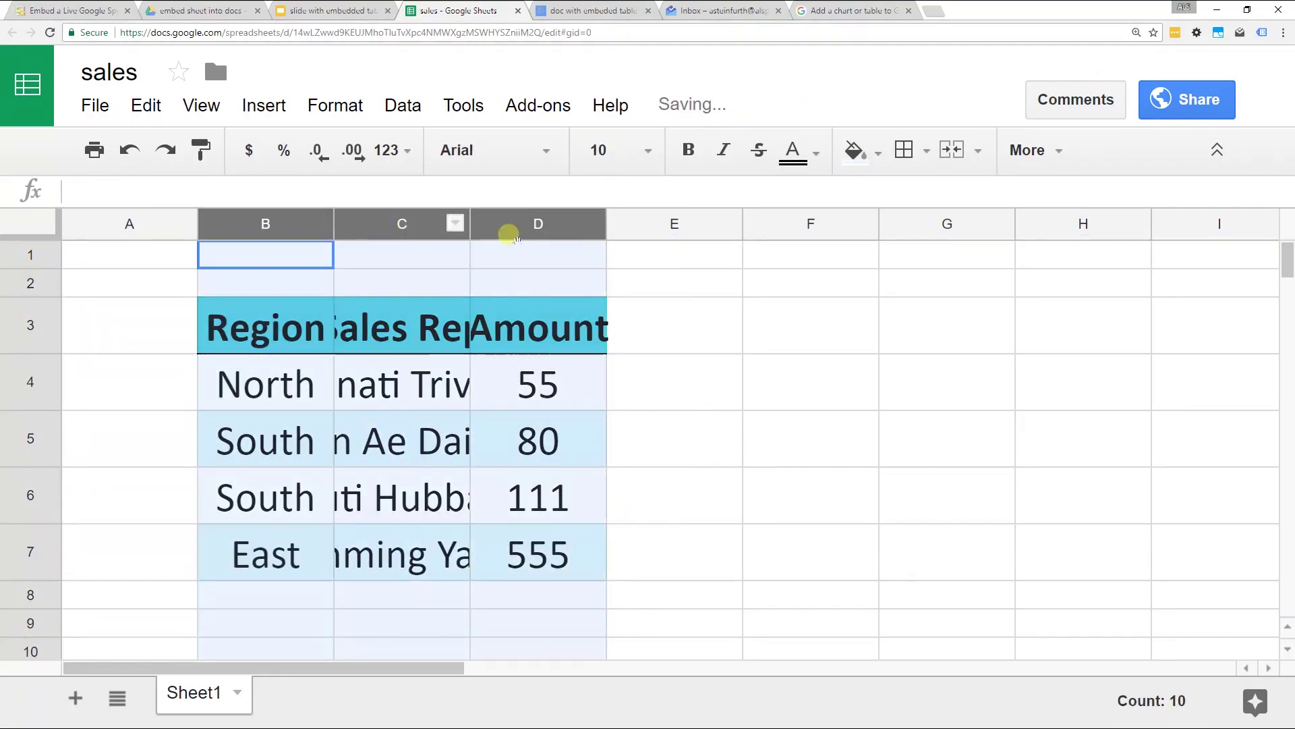
double_click(470, 222)
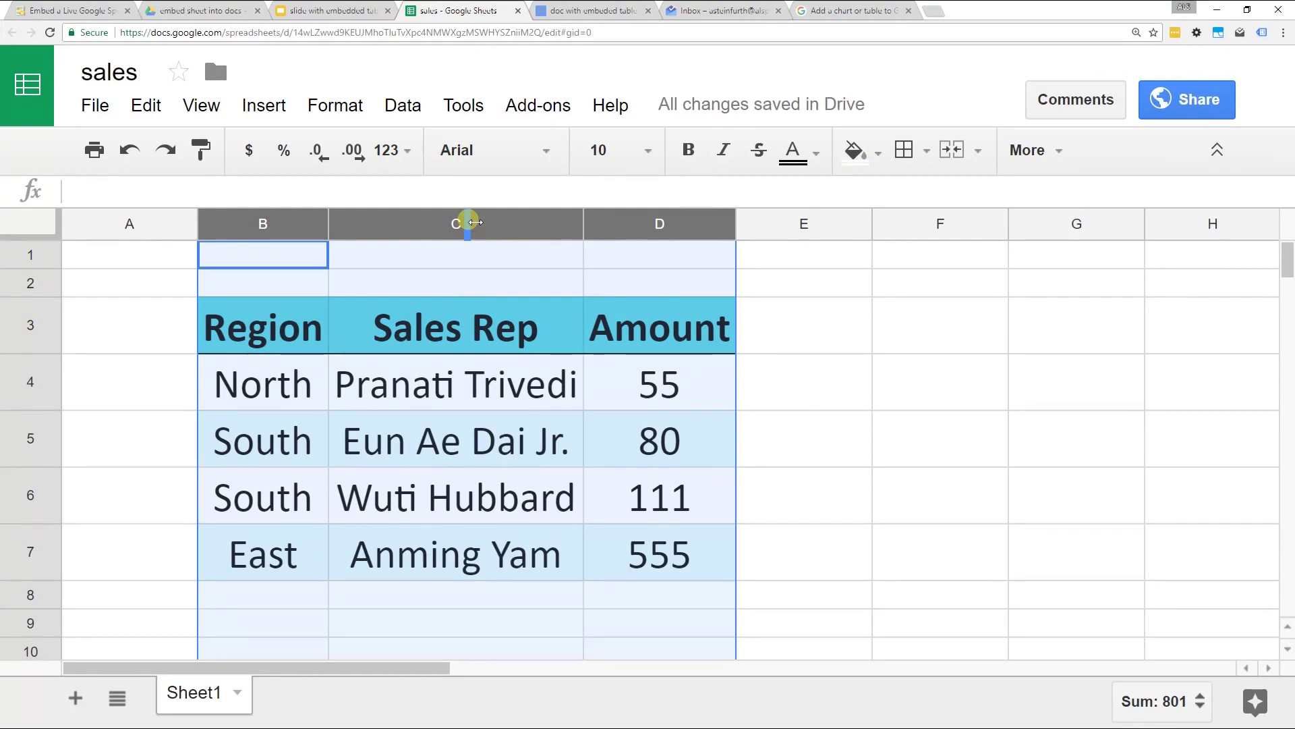
left_click(495, 373)
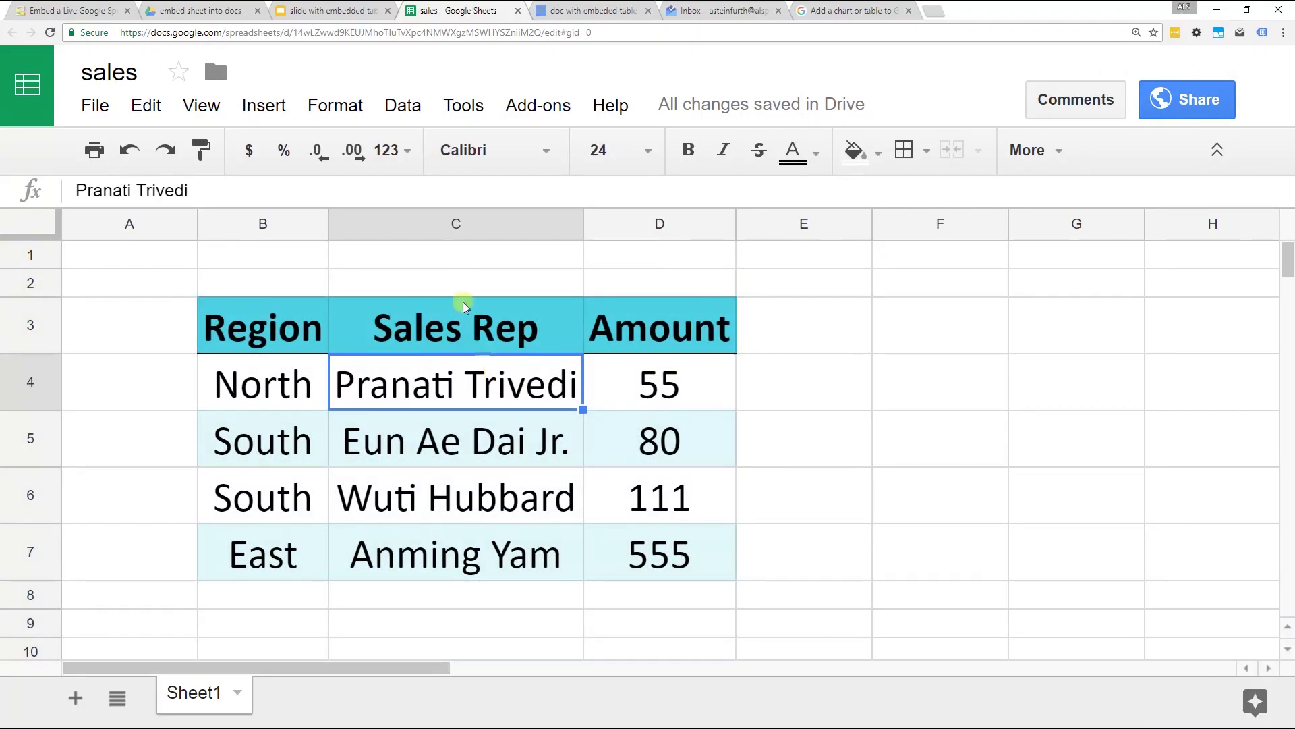
left_click(362, 9)
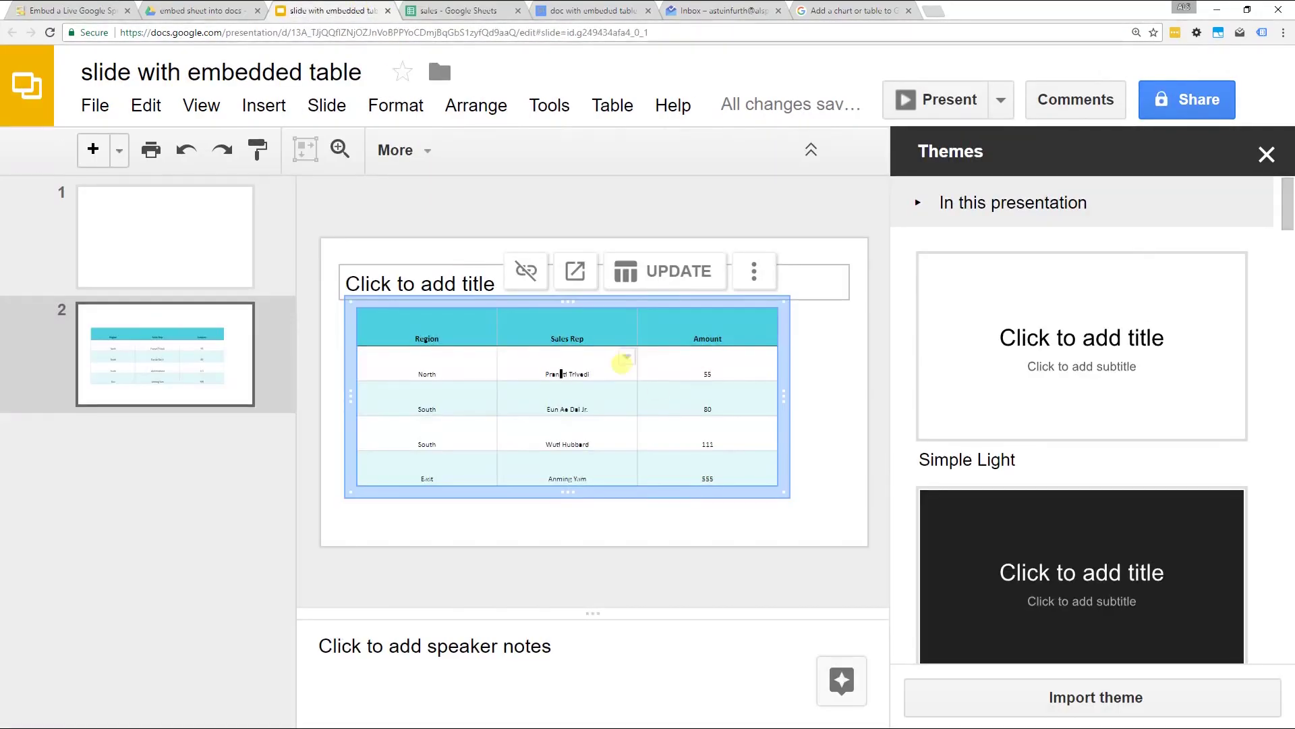
- Update the linked sales table and shift it down and right toward the slide's centre
left_click(675, 282)
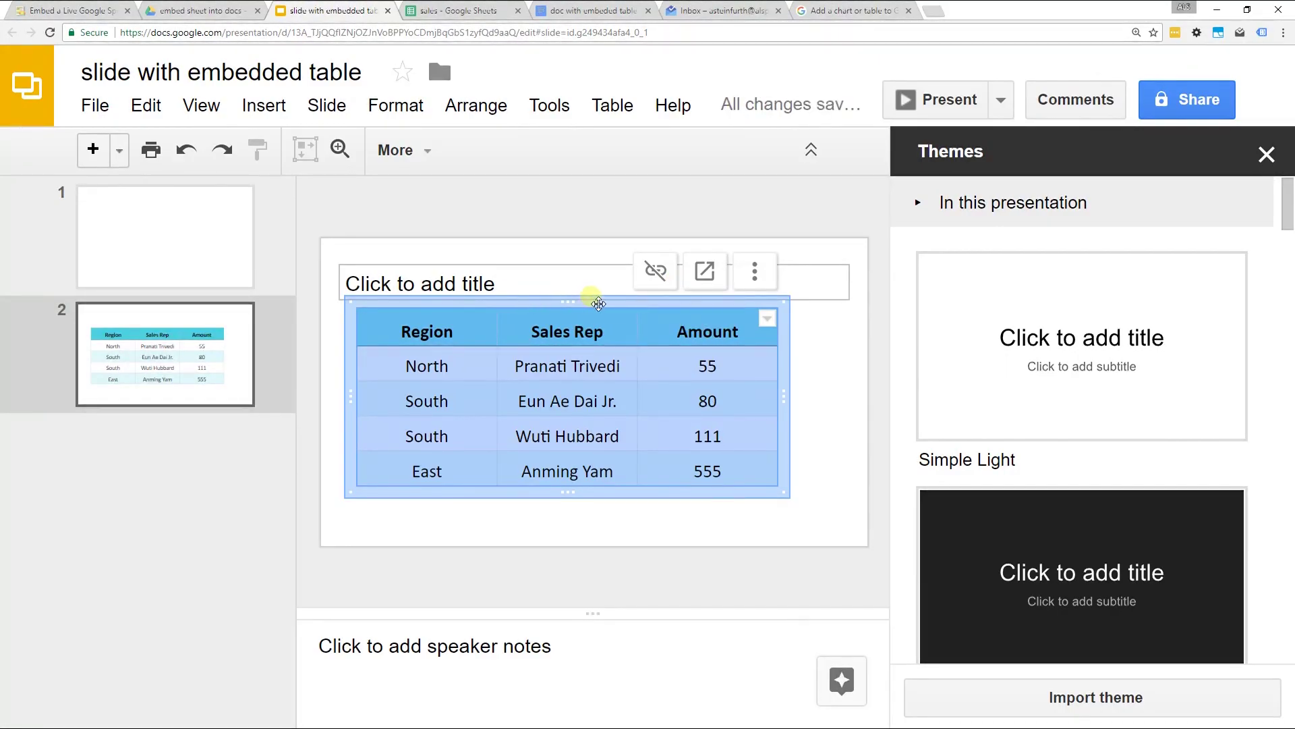
left_click_drag(584, 294, 610, 307)
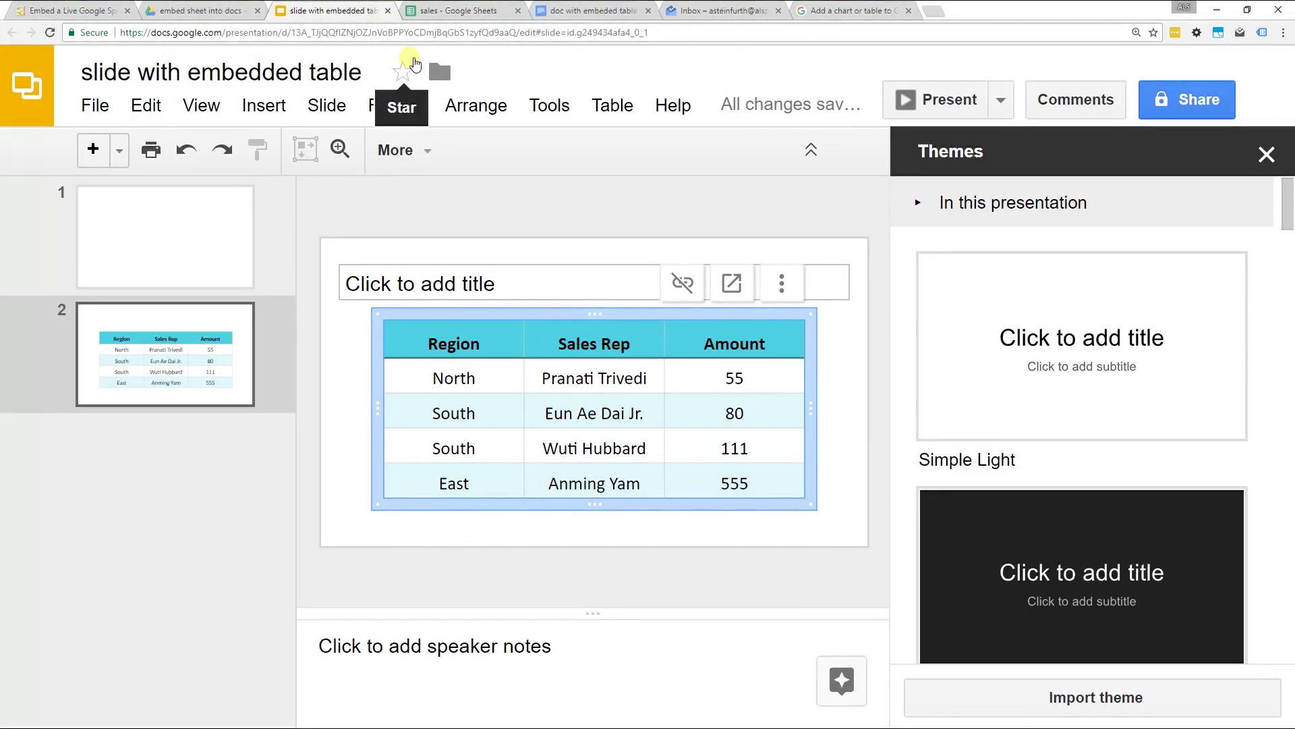
- Insert a blank row above row 5 and enter 'some data' in its Sales Rep cell C5
left_click(440, 9)
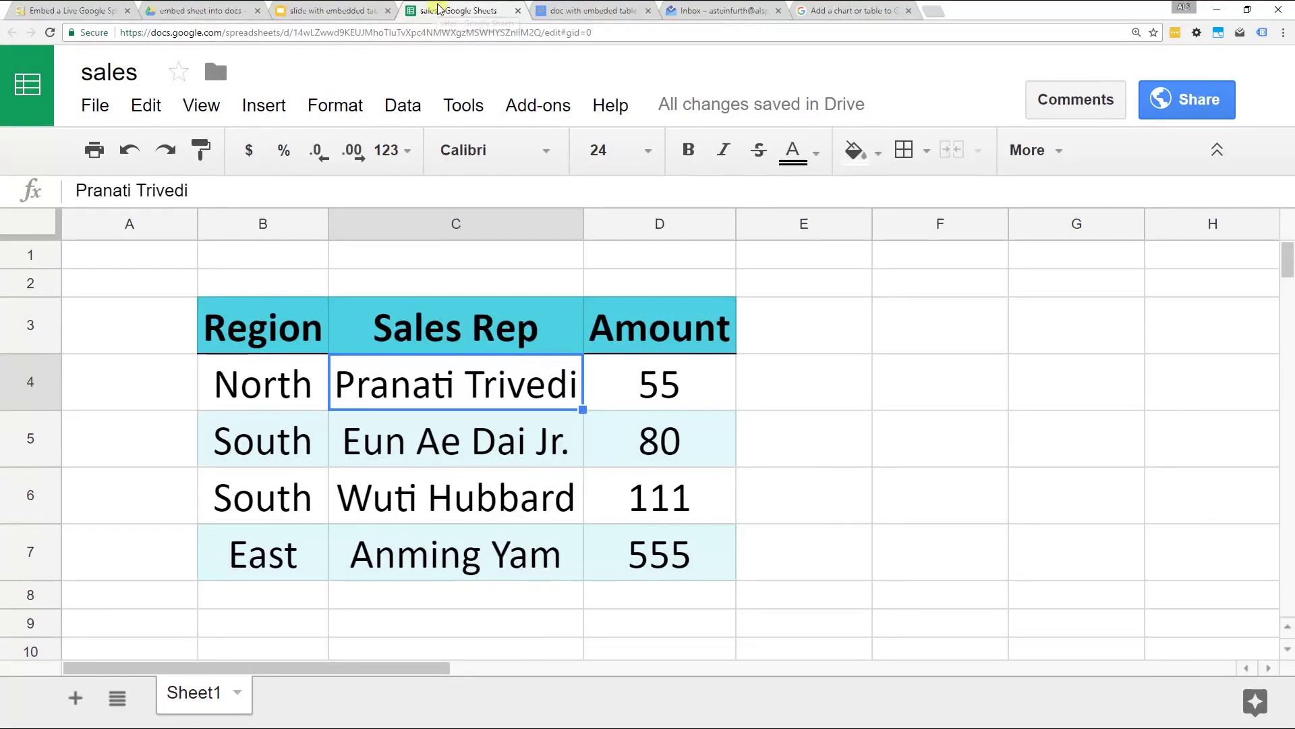
left_click(273, 434)
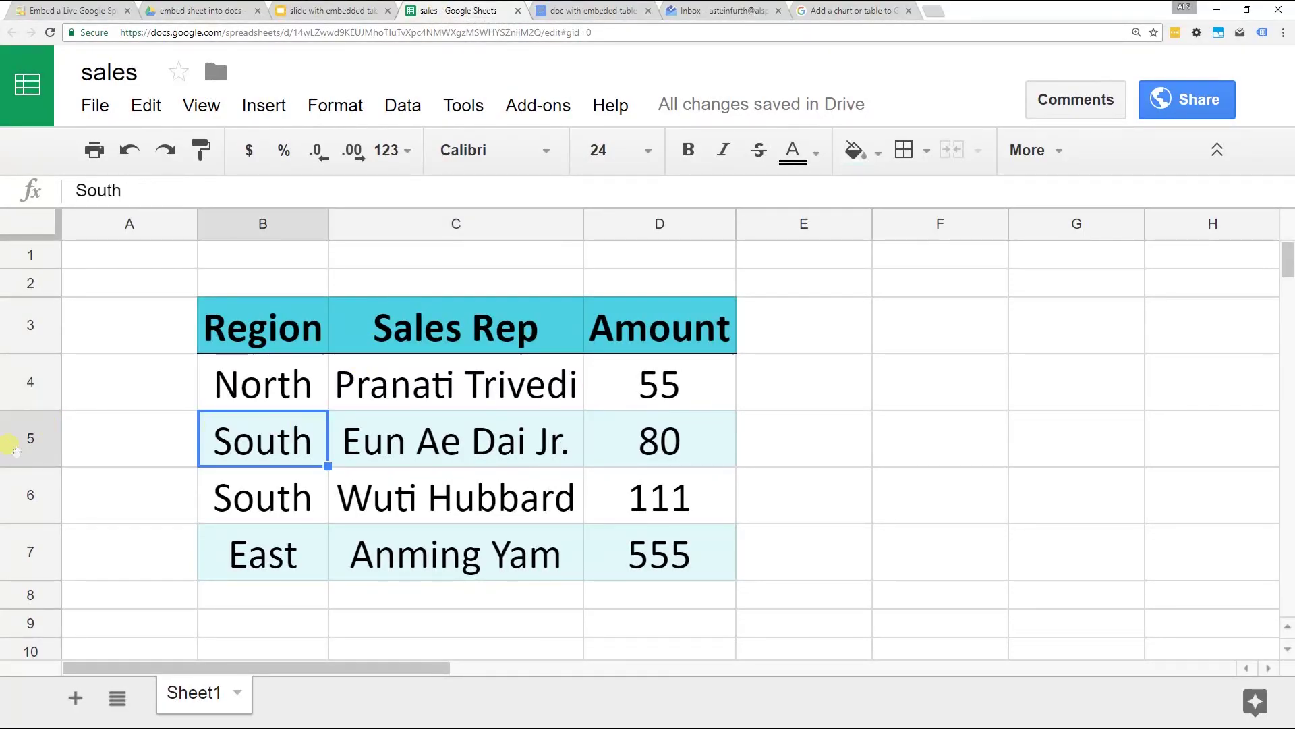
right_click(15, 450)
left_click(54, 634)
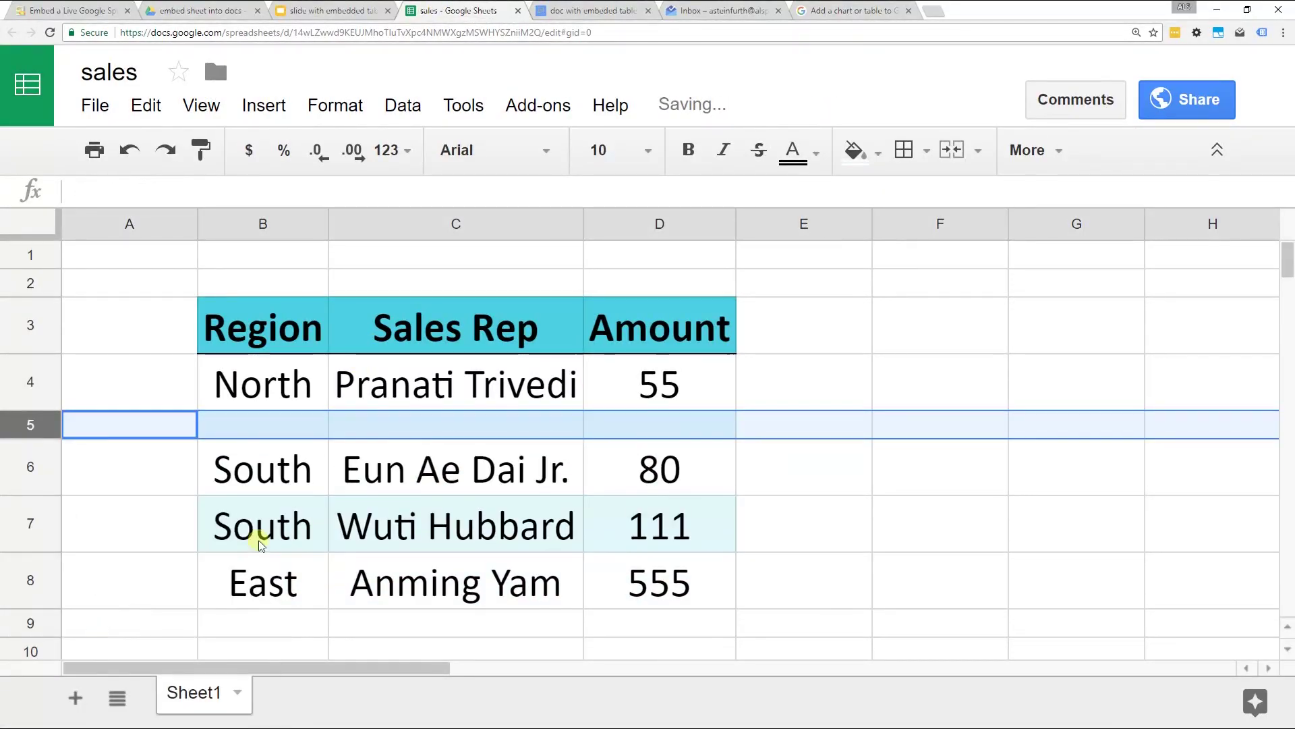
left_click(434, 425)
type("som")
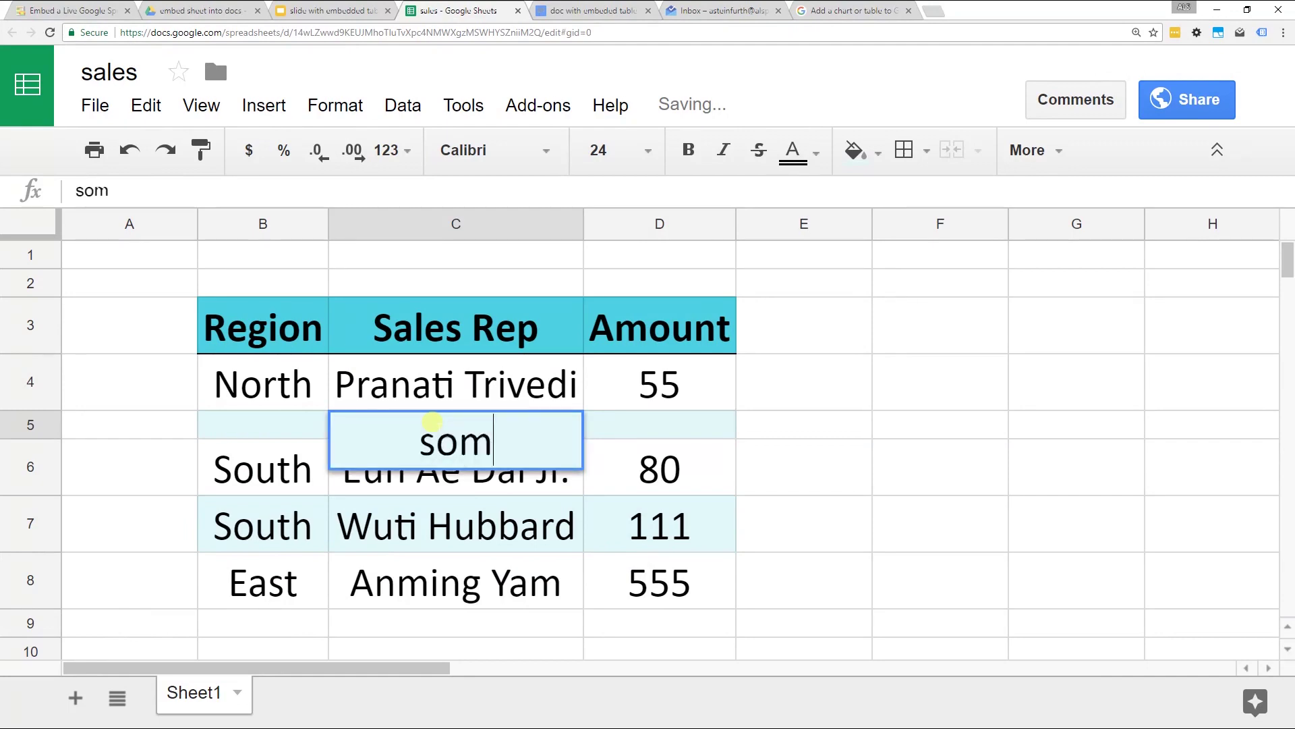
type("e data")
key("Return")
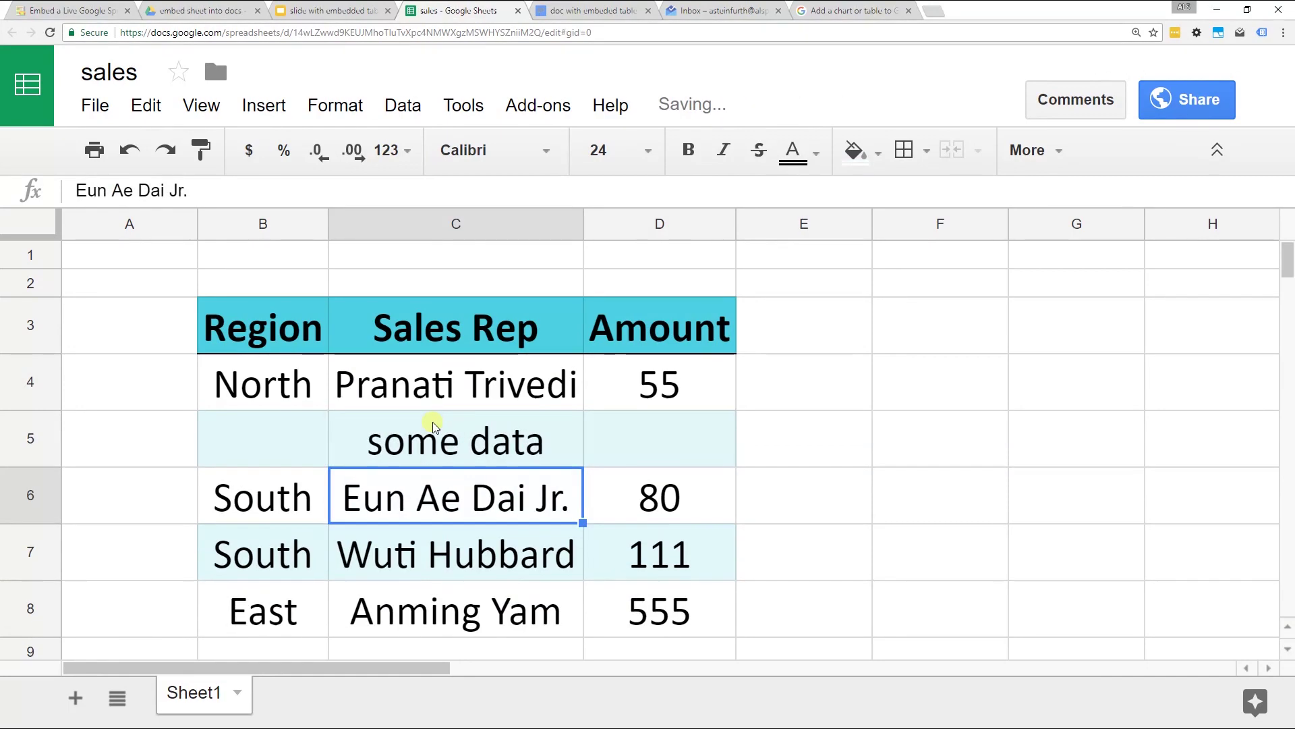
left_click(360, 12)
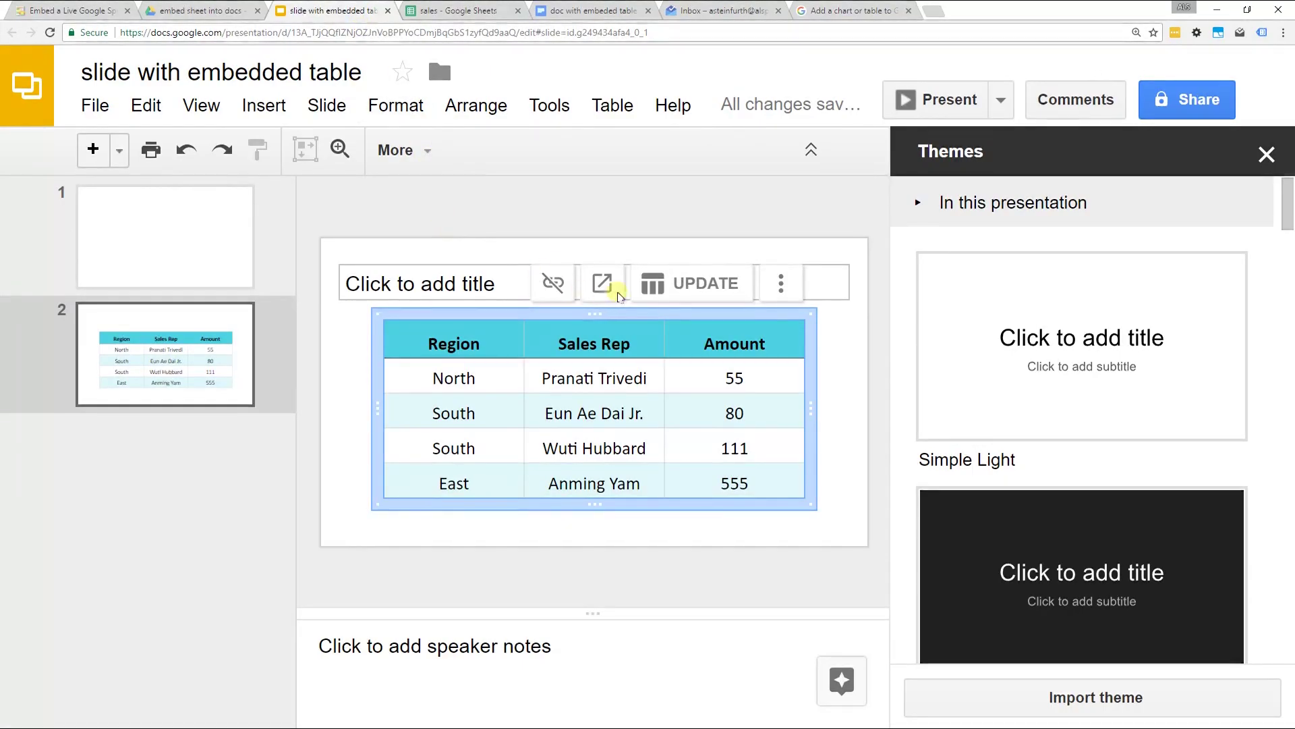
- Update slide 2's linked table so the new 'some data' row appears
left_click(671, 287)
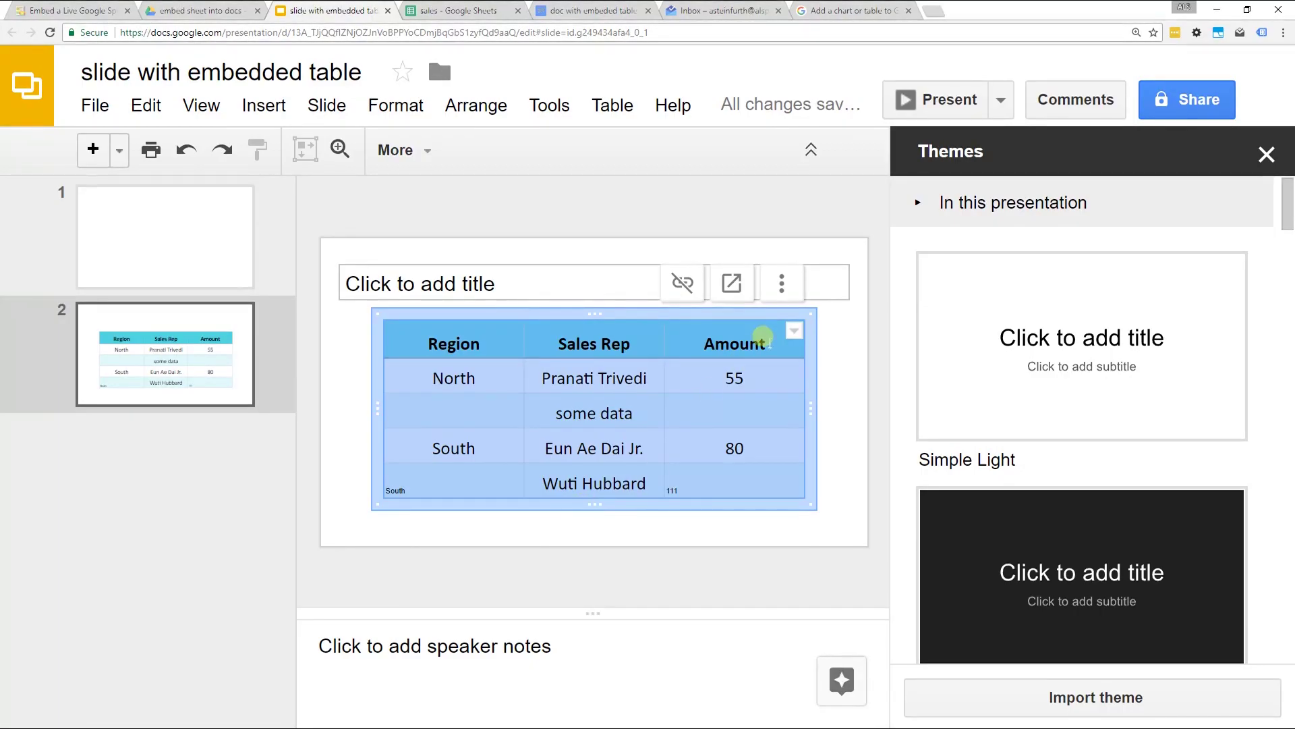
- Change the linked table's range from Sheet1!B3:D7 to Sheet1!B3:D8
left_click(782, 285)
left_click(819, 327)
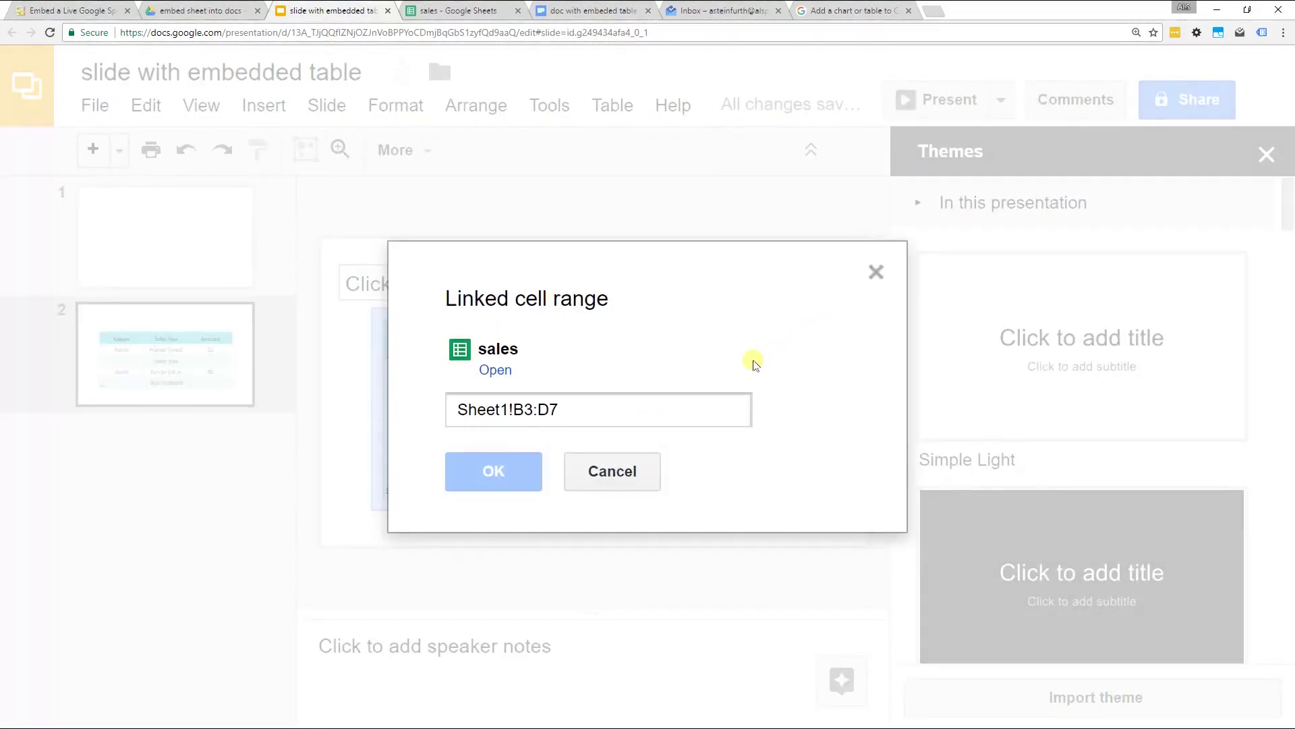
left_click(570, 416)
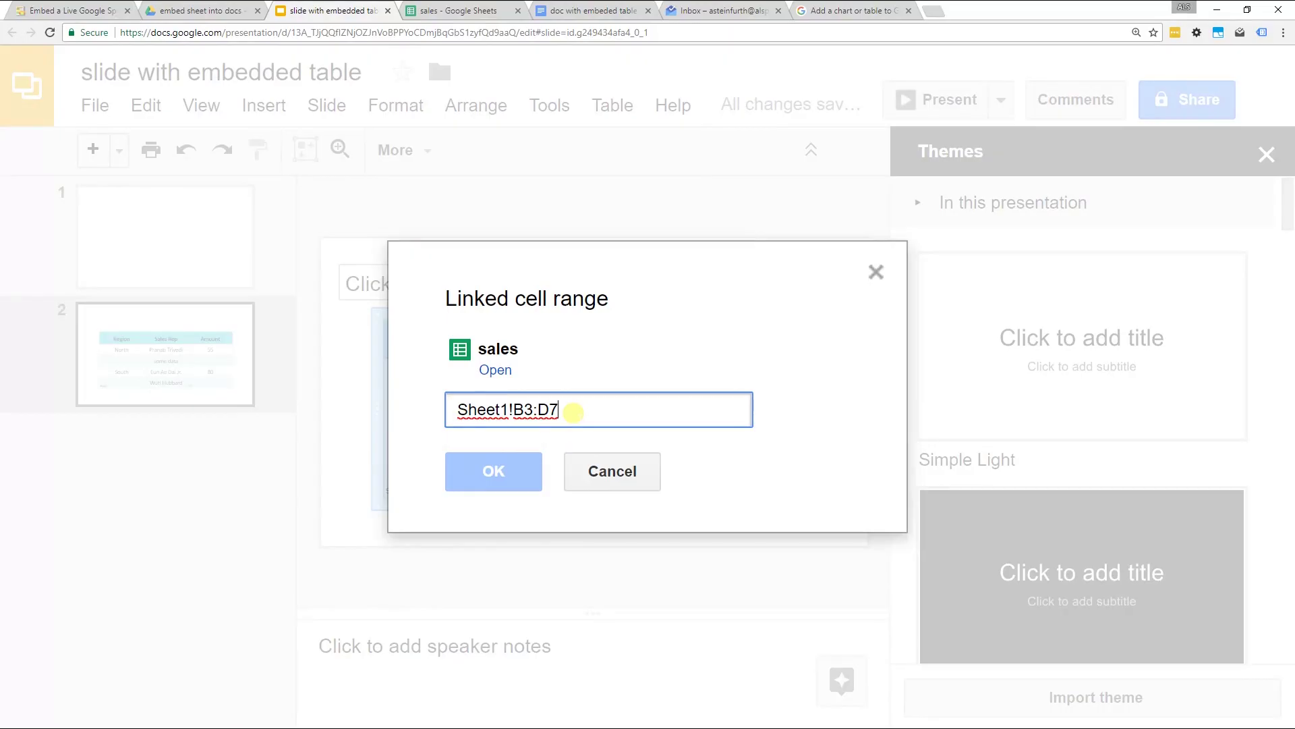
key("BackSpace")
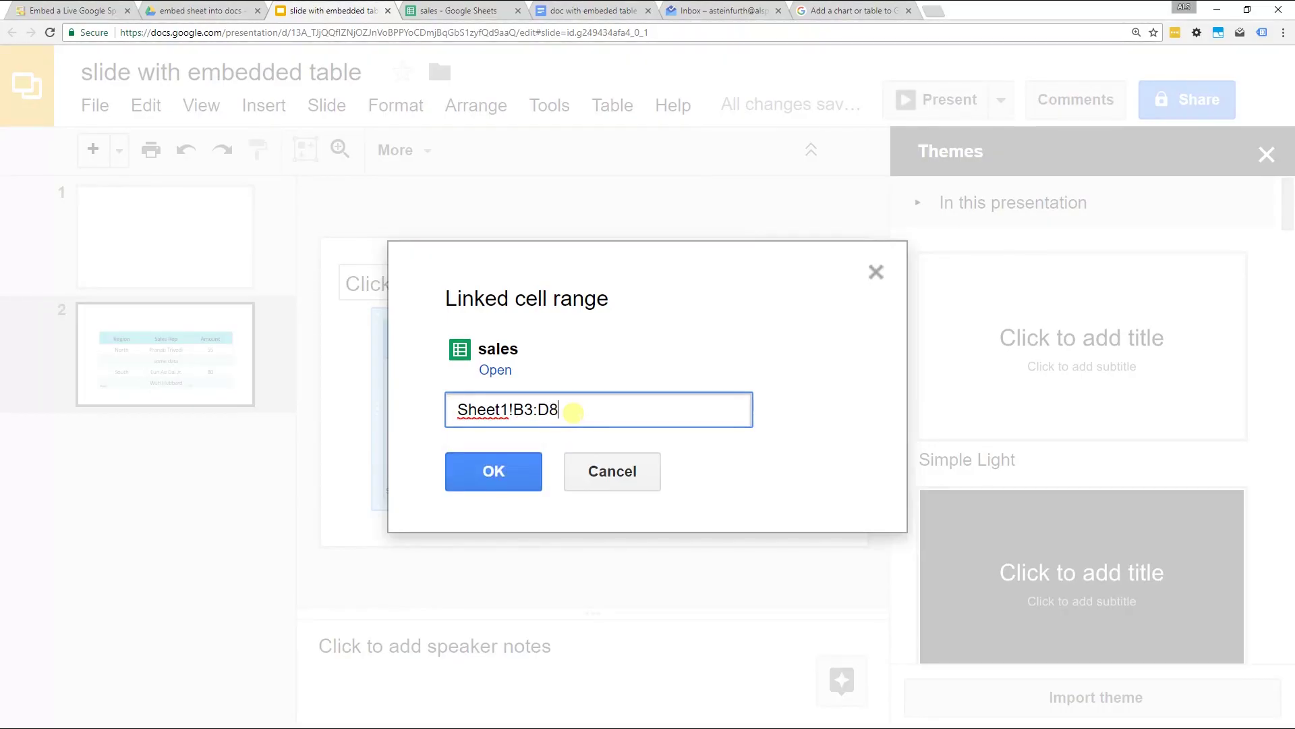
left_click(510, 463)
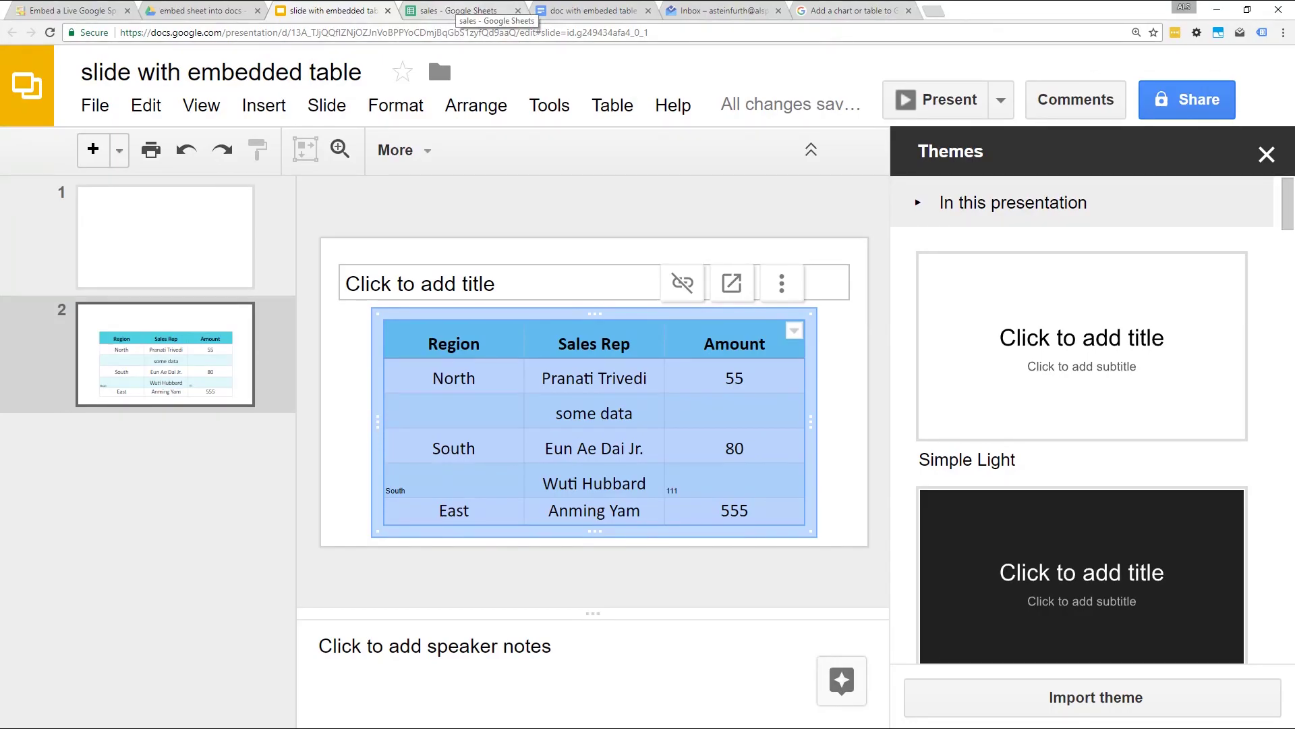
left_click(459, 10)
left_click(315, 364)
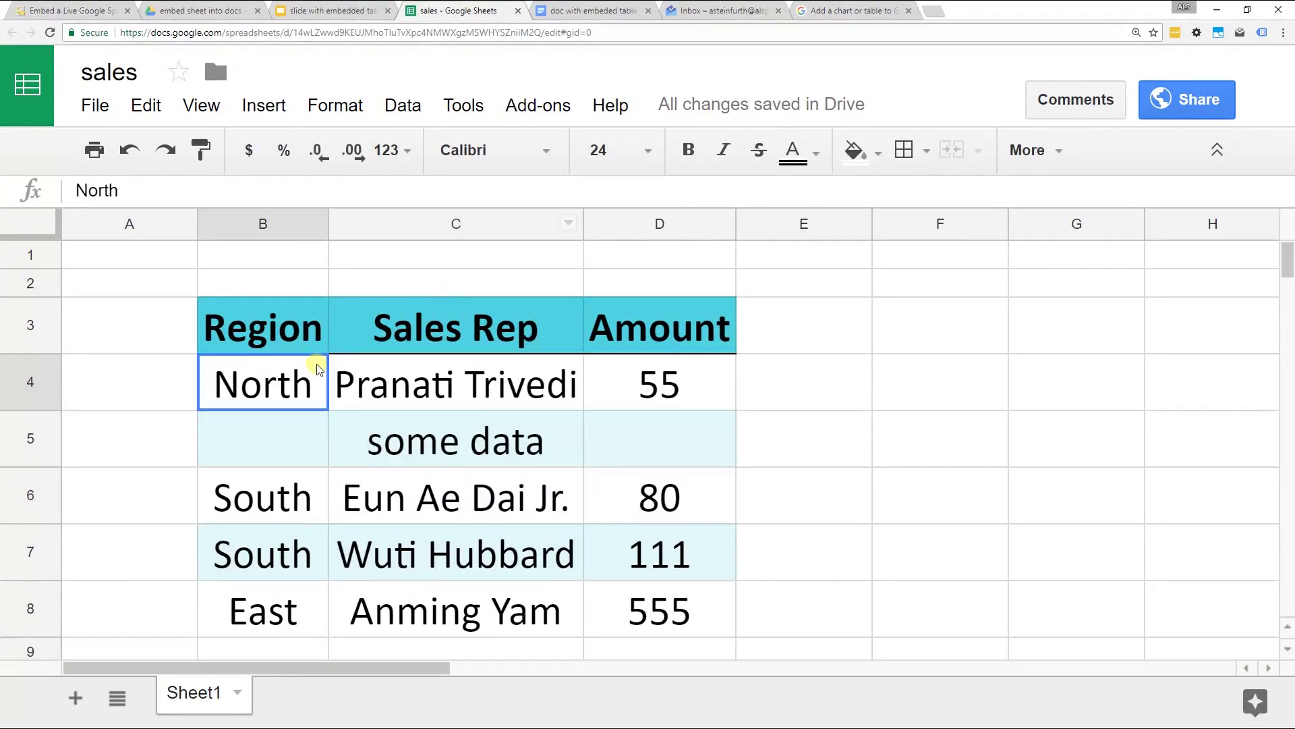
- Select cells in the slide table, then view the tutorial article's 'Formatting the table' section
left_click(328, 8)
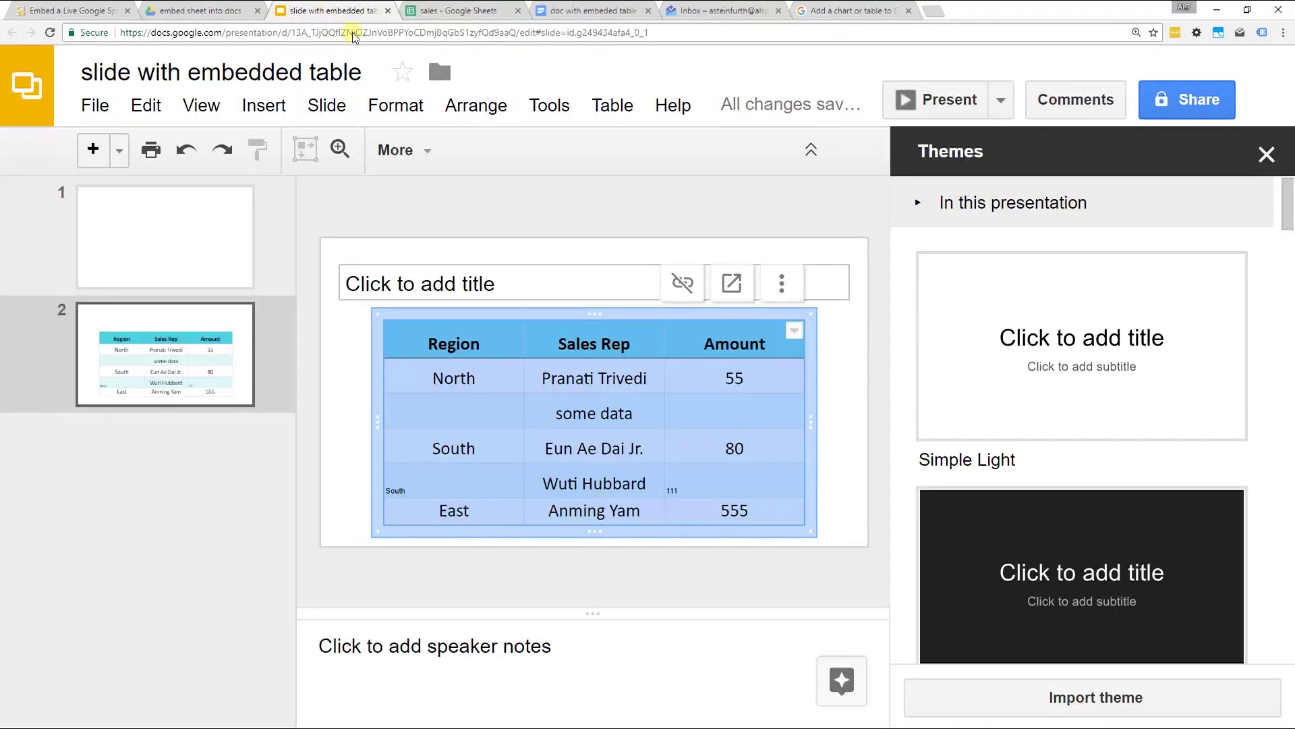
left_click(749, 412)
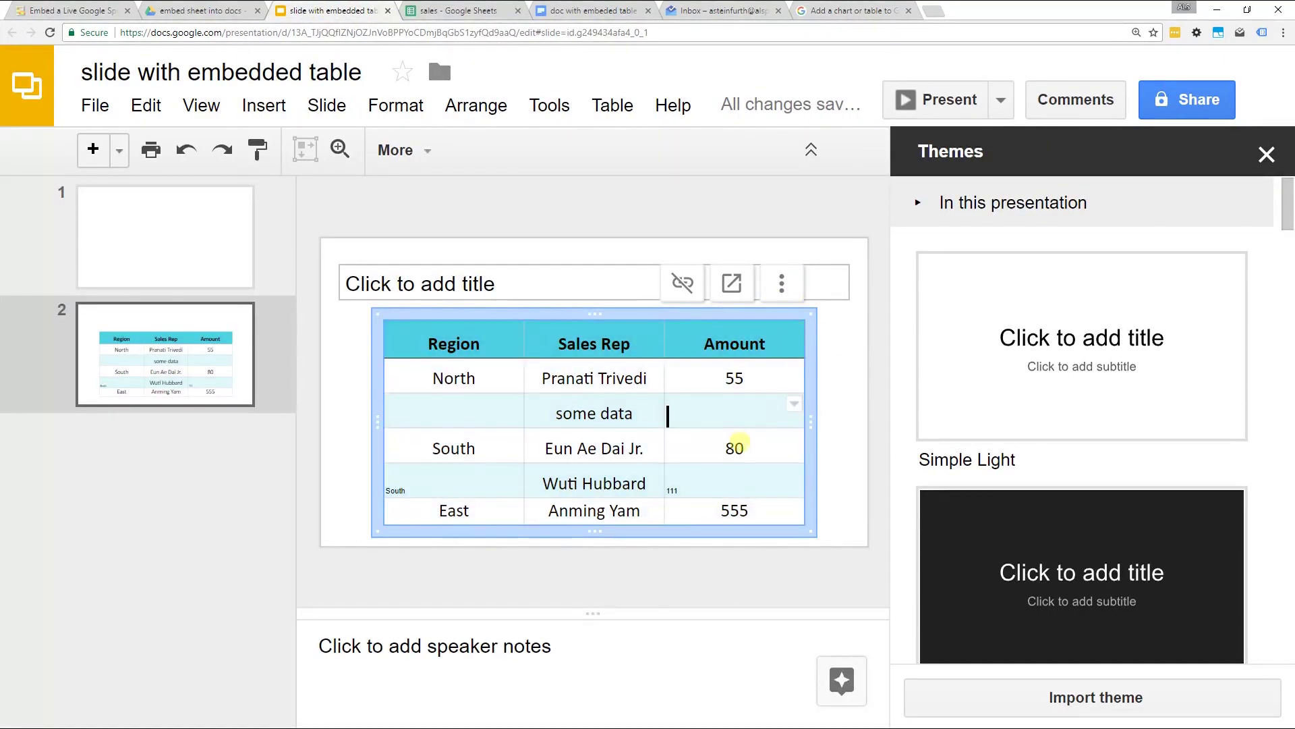
left_click_drag(714, 477, 506, 407)
left_click(483, 371)
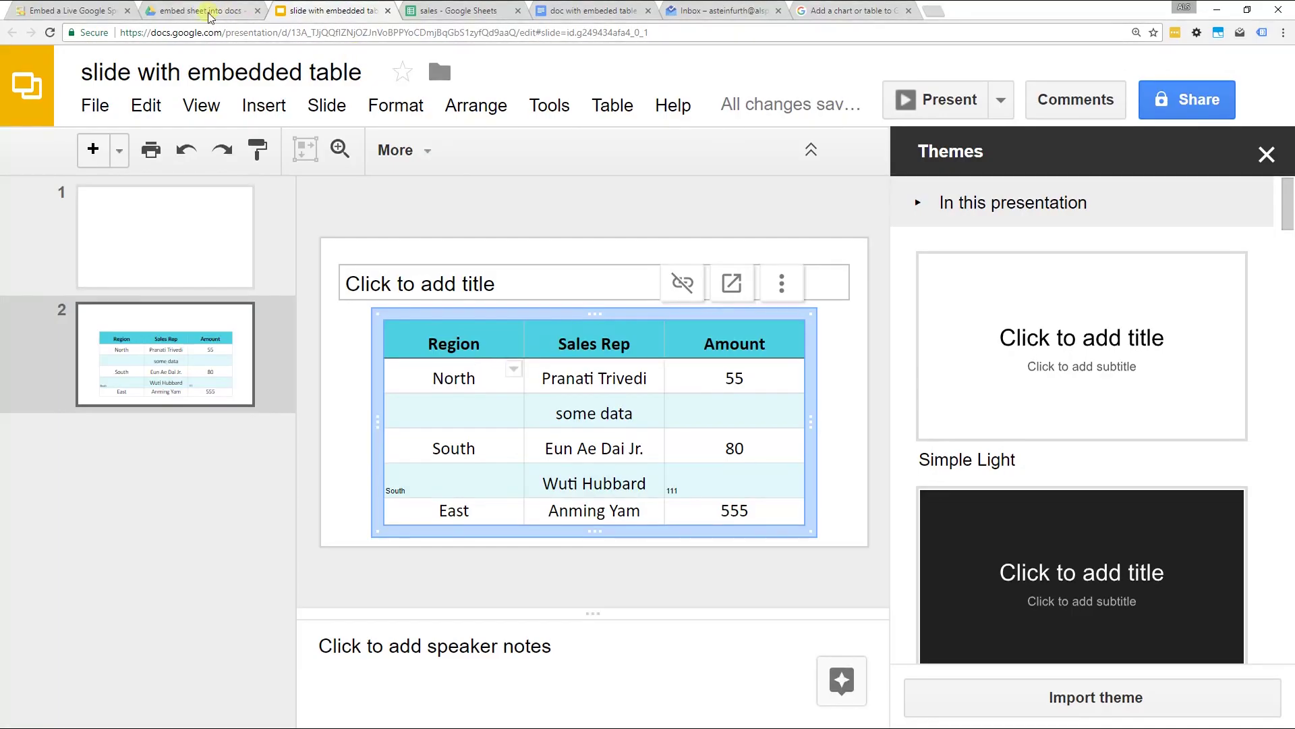
left_click(94, 10)
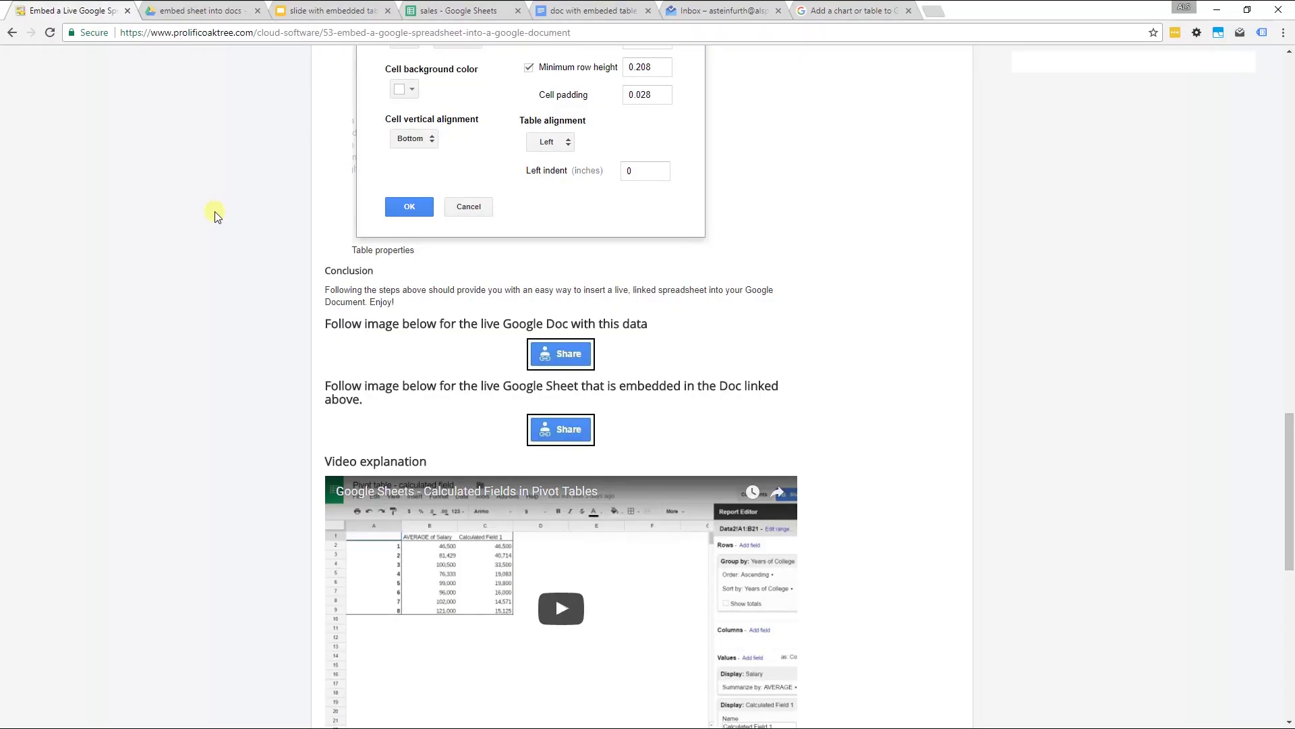
scroll(218, 213, "up", 4)
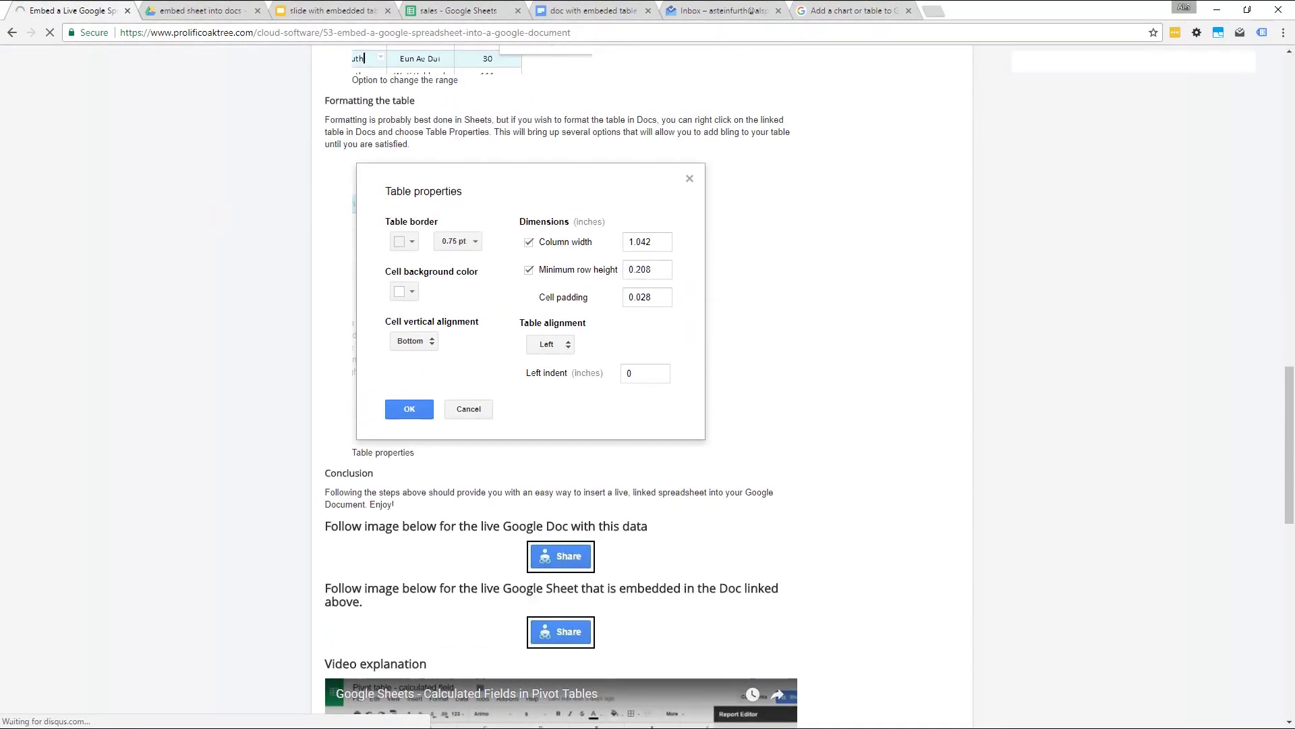